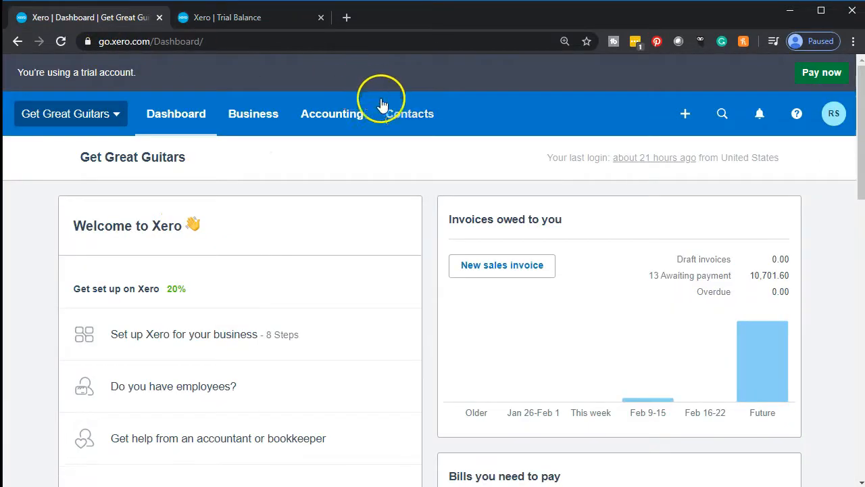
- Open the Bank Reconciliation Summary report from the accounting reports and duplicate its browser tab
{"action": "left_click", "coordinate": [345, 121]}
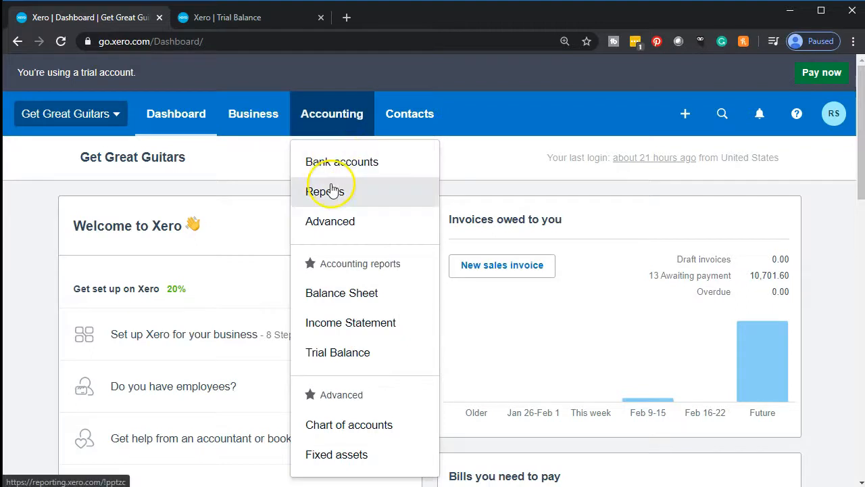
{"action": "left_click", "coordinate": [331, 191]}
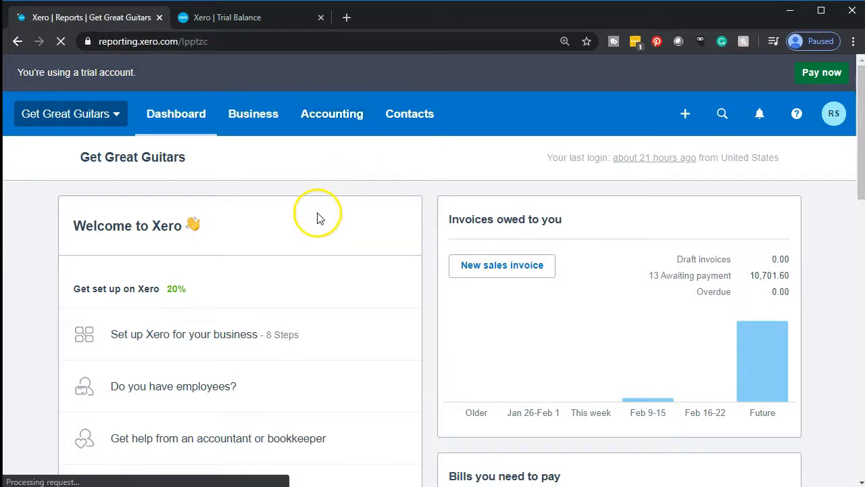
{"action": "scroll", "coordinate": [261, 257], "scroll_direction": "down", "scroll_amount": 5}
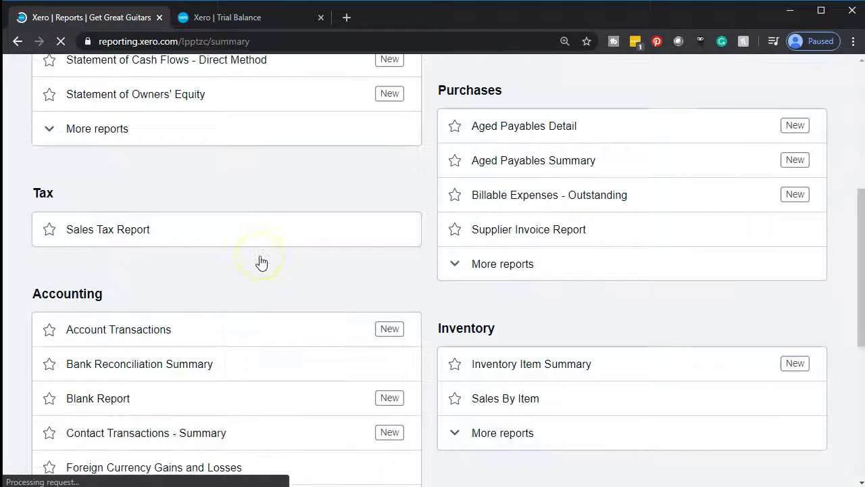
{"action": "scroll", "coordinate": [261, 256], "scroll_direction": "down", "scroll_amount": 2}
{"action": "left_click", "coordinate": [139, 242]}
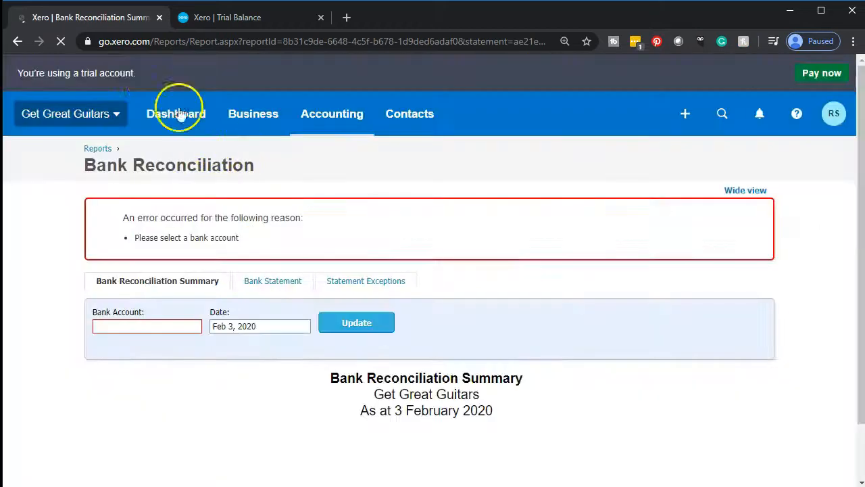
{"action": "right_click", "coordinate": [120, 22]}
{"action": "key", "text": "Escape"}
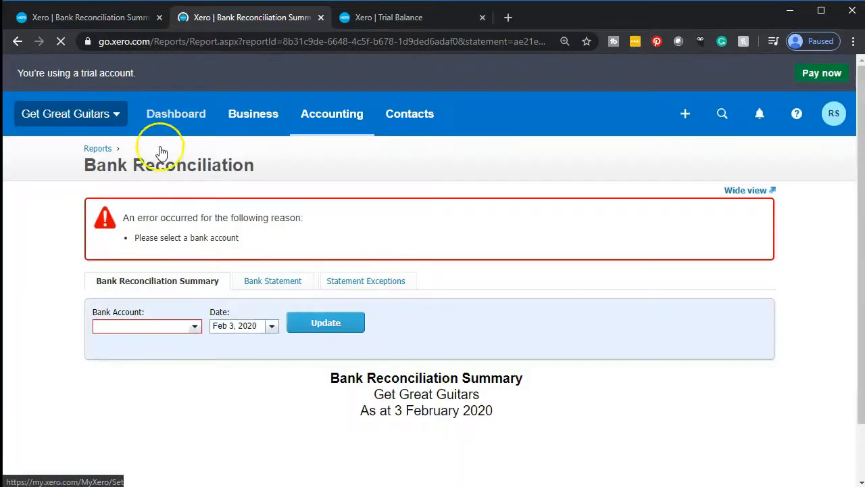
- Run the Bank Reconciliation Summary for the 1105 - Checking account as of Feb 29, 2020
{"action": "left_click", "coordinate": [194, 327]}
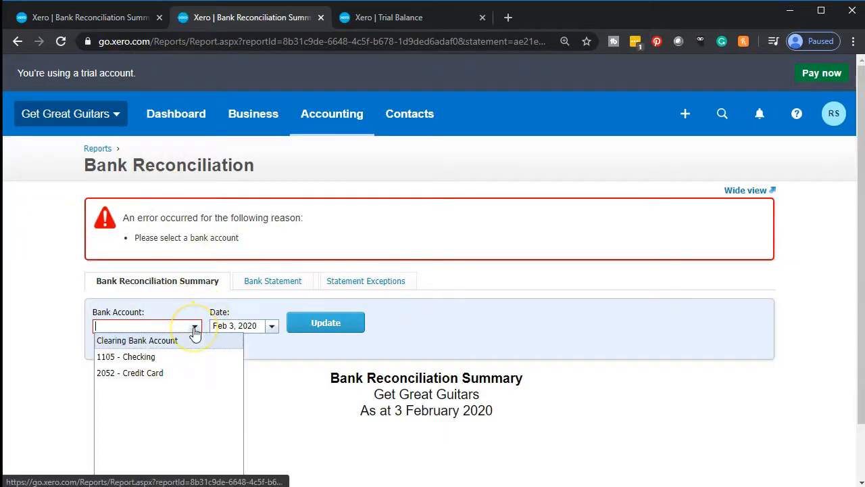
{"action": "left_click", "coordinate": [187, 363]}
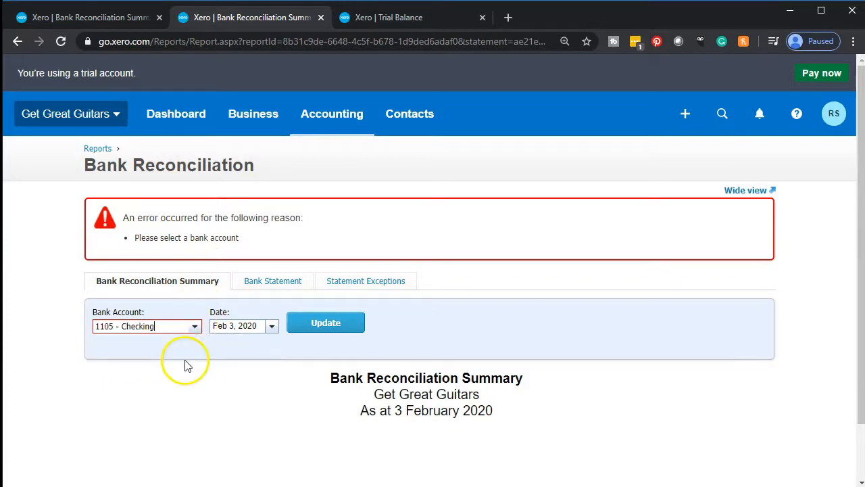
{"action": "left_click", "coordinate": [270, 329]}
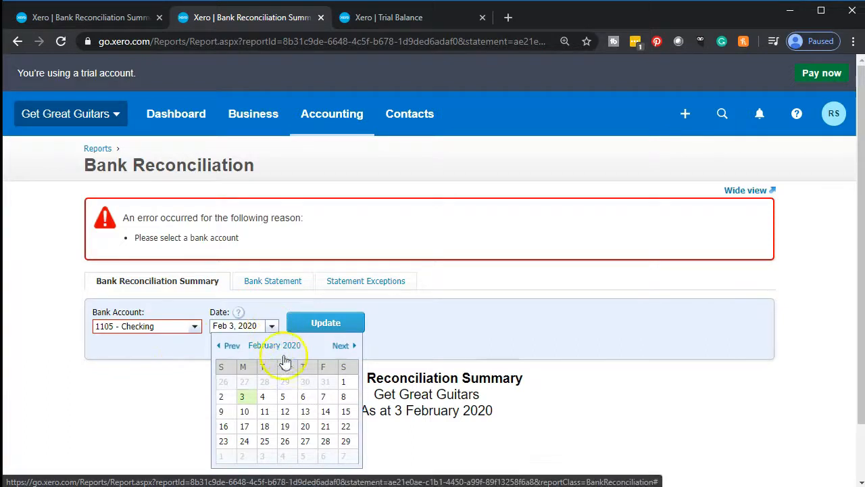
{"action": "left_click", "coordinate": [346, 440]}
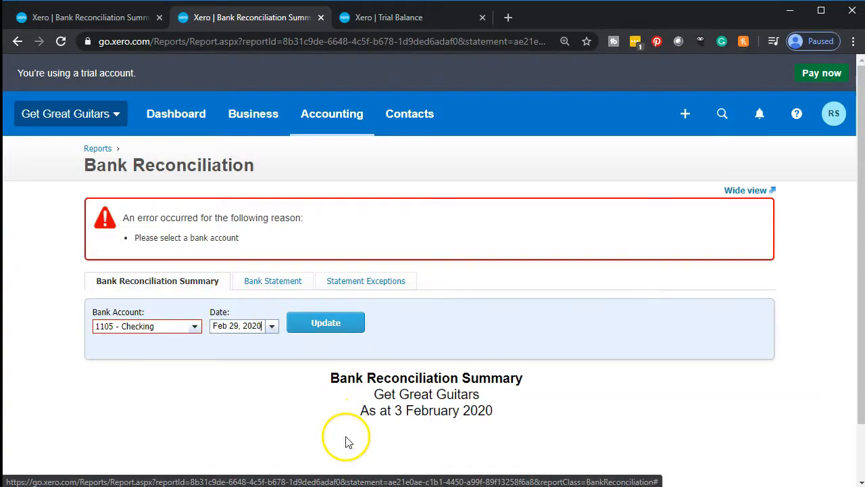
{"action": "scroll", "coordinate": [342, 419], "scroll_direction": "down", "scroll_amount": 1}
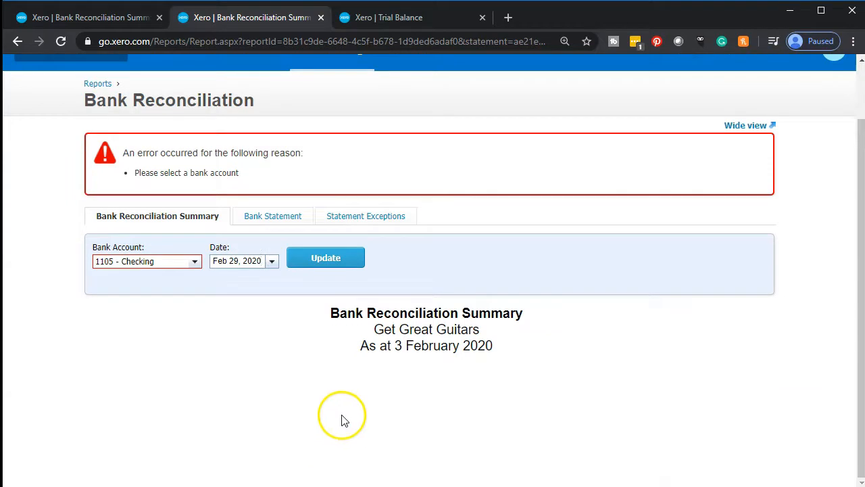
{"action": "left_click", "coordinate": [332, 263]}
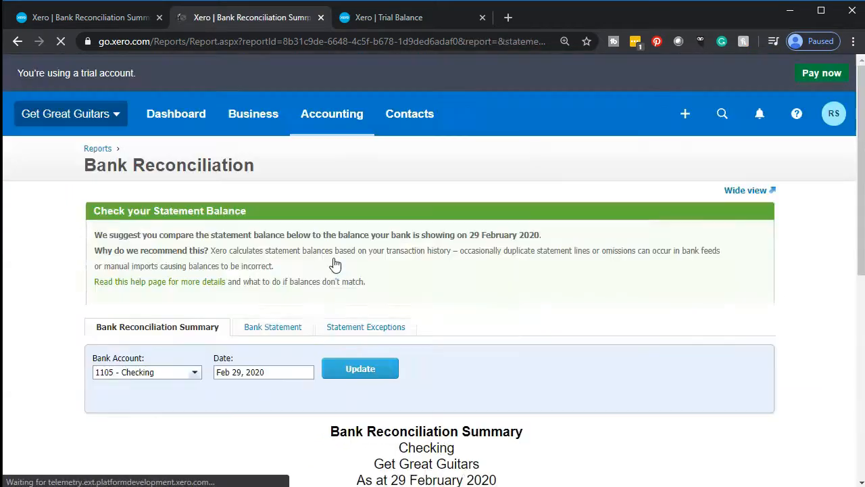
- Compare the reconciliation report's Balance in Xero with the Checking balance on the Trial Balance
{"action": "scroll", "coordinate": [335, 265], "scroll_direction": "down", "scroll_amount": 2}
{"action": "scroll", "coordinate": [336, 265], "scroll_direction": "down", "scroll_amount": 2}
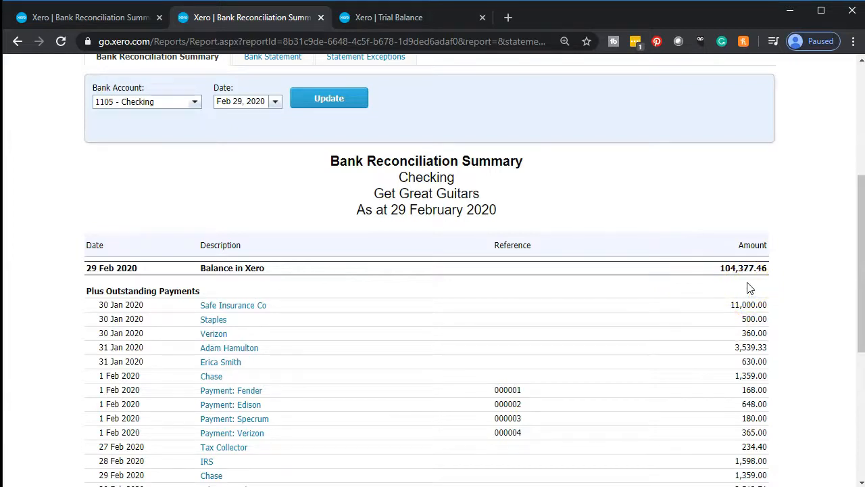
{"action": "left_click", "coordinate": [411, 20]}
{"action": "scroll", "coordinate": [458, 180], "scroll_direction": "down", "scroll_amount": 1}
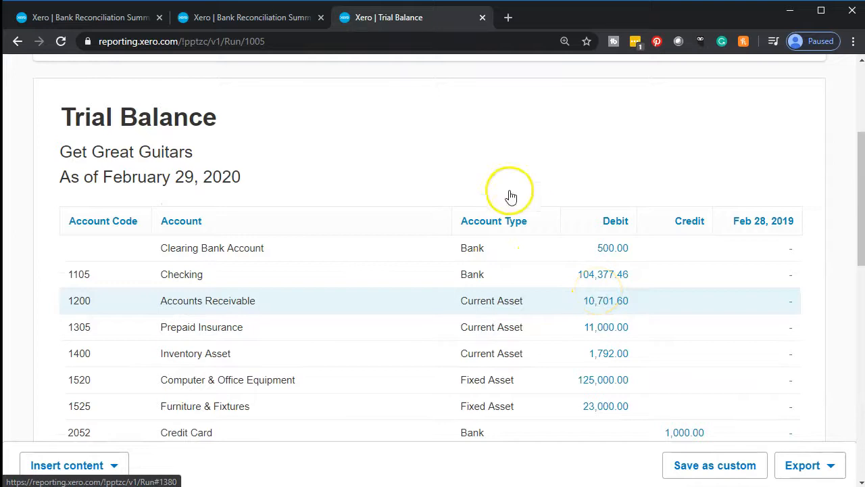
{"action": "left_click", "coordinate": [272, 21]}
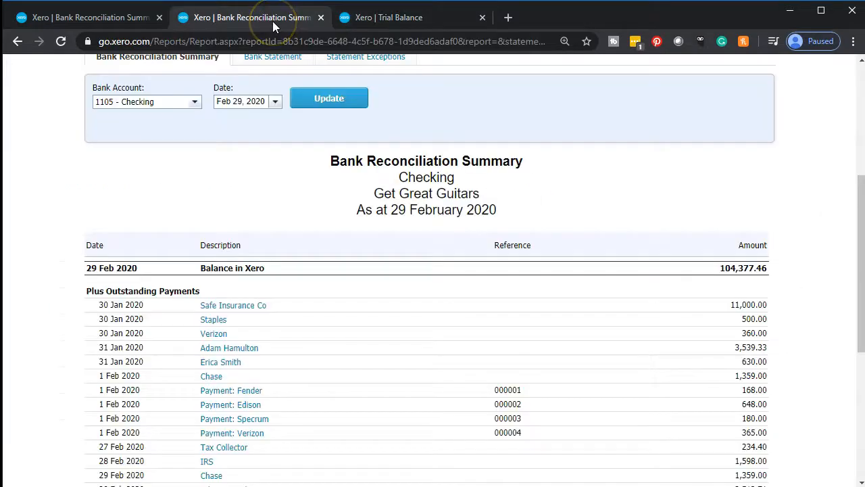
- Compare the report's Statement Balance with the balances on the February bank statement in the Excel workbook Bank Stmts.xlsx
{"action": "scroll", "coordinate": [661, 308], "scroll_direction": "down", "scroll_amount": 3}
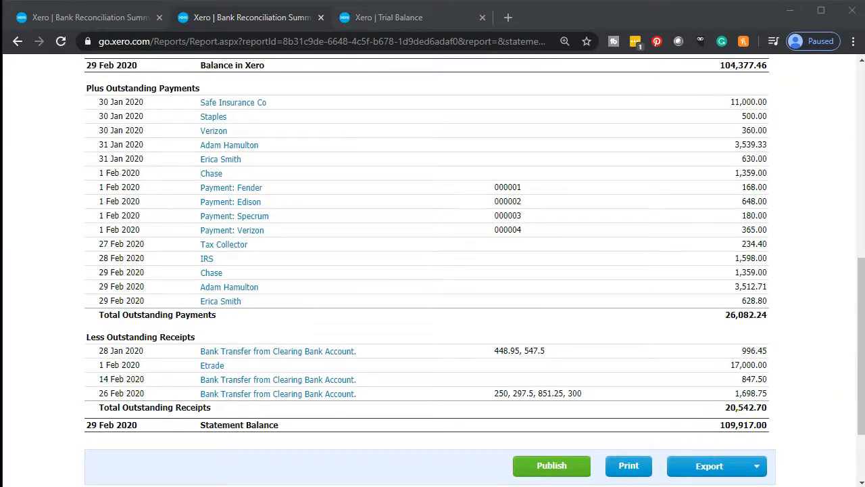
{"action": "key", "text": "alt+Tab"}
{"action": "left_click", "coordinate": [349, 284]}
{"action": "scroll", "coordinate": [351, 285], "scroll_direction": "down", "scroll_amount": 1}
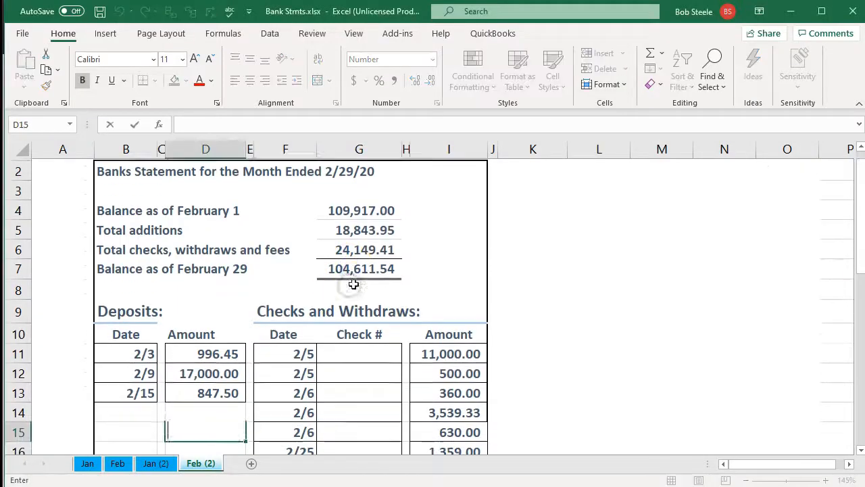
{"action": "left_click", "coordinate": [379, 268]}
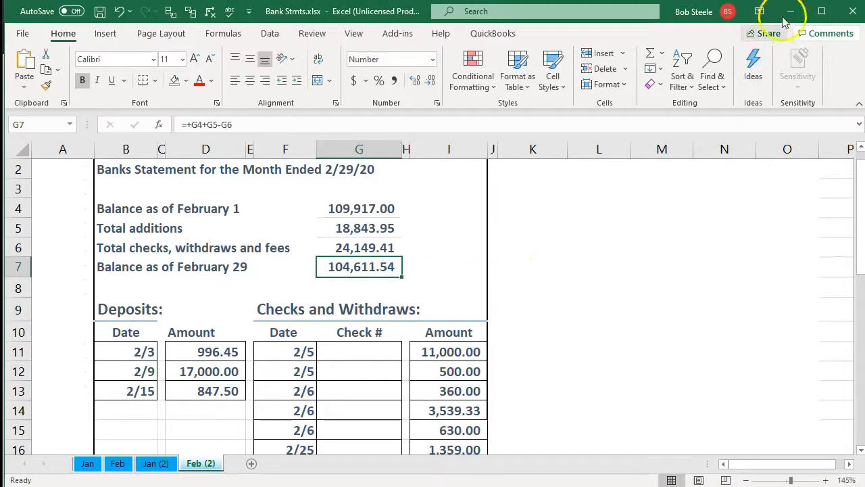
{"action": "left_click", "coordinate": [790, 11]}
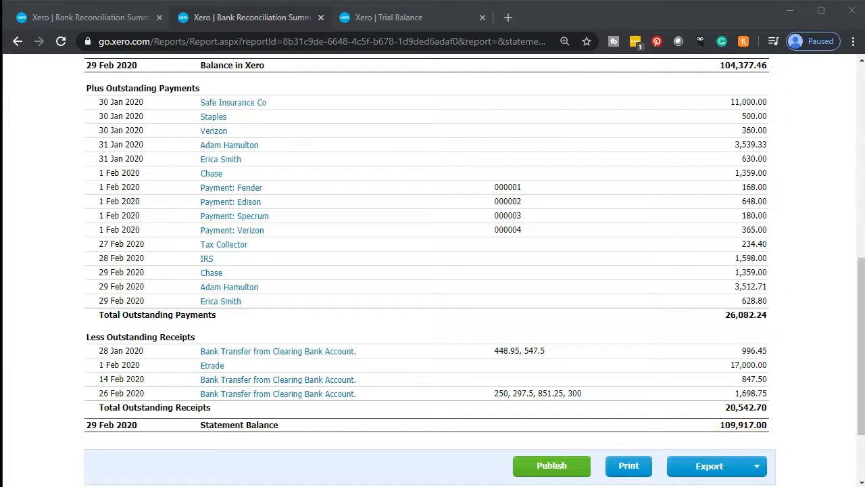
- Switch to the Excel bank statement and review its February deposits, checks, withdrawal and bank service charges
{"action": "key", "text": "alt+Tab"}
{"action": "left_click", "coordinate": [533, 322]}
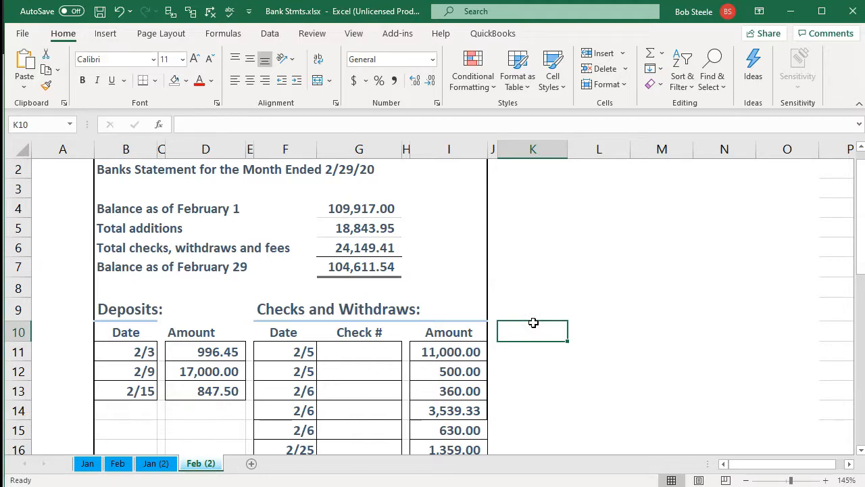
{"action": "scroll", "coordinate": [533, 322], "scroll_direction": "down", "scroll_amount": 2}
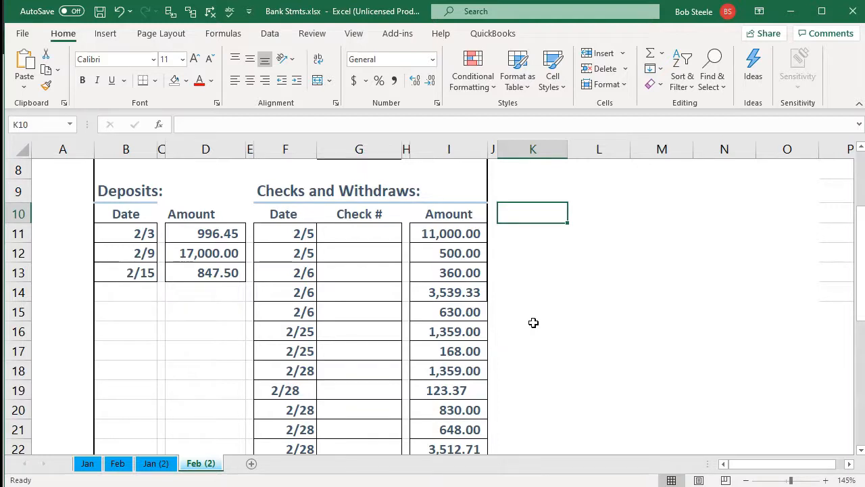
{"action": "left_click", "coordinate": [533, 322]}
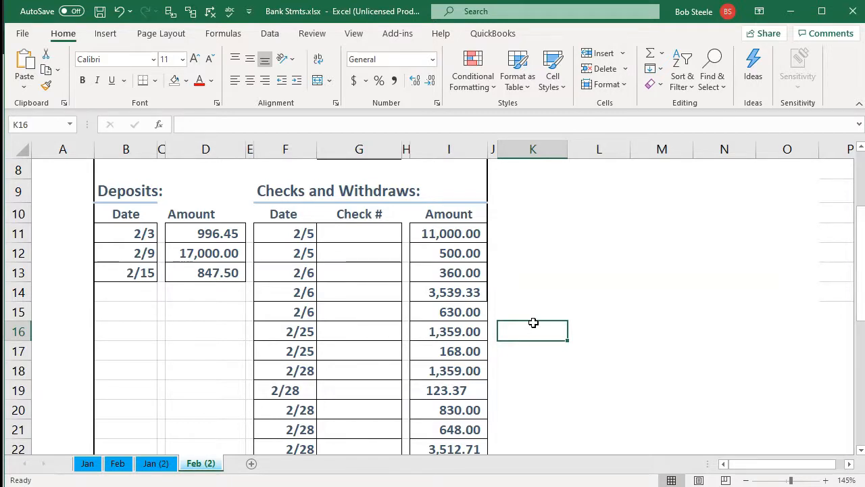
{"action": "scroll", "coordinate": [534, 322], "scroll_direction": "down", "scroll_amount": 2}
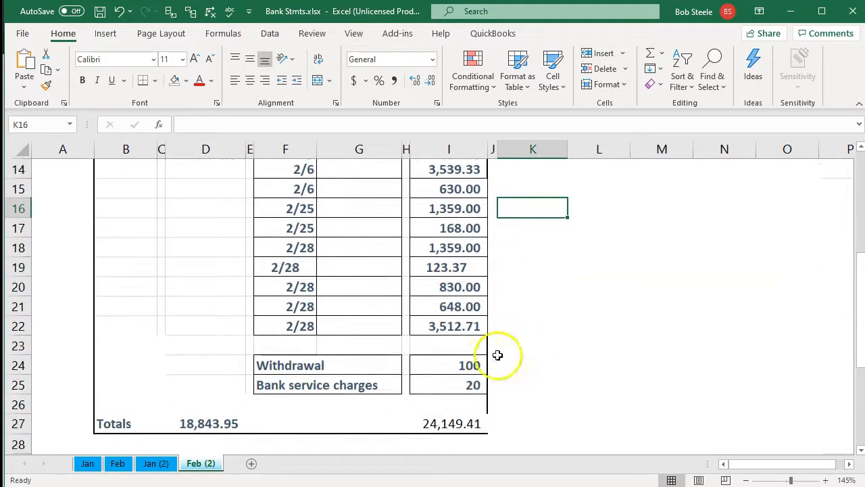
{"action": "left_click", "coordinate": [479, 365]}
{"action": "key", "text": "Down"}
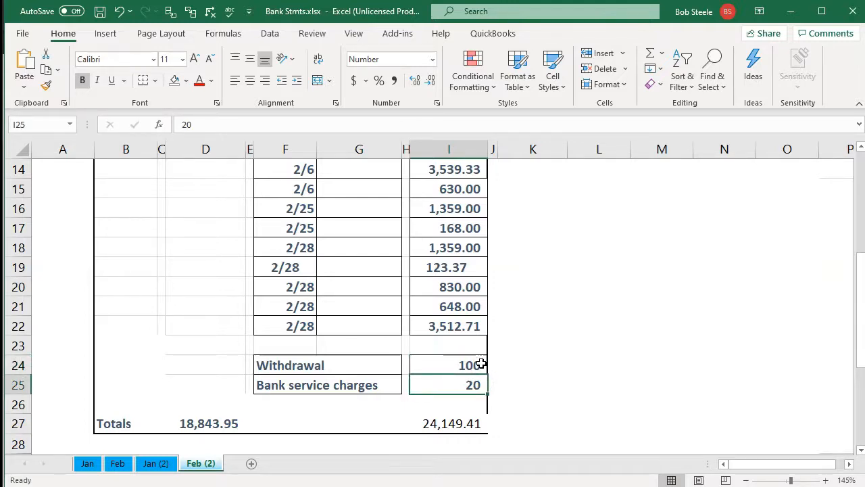
{"action": "scroll", "coordinate": [481, 365], "scroll_direction": "up", "scroll_amount": 2}
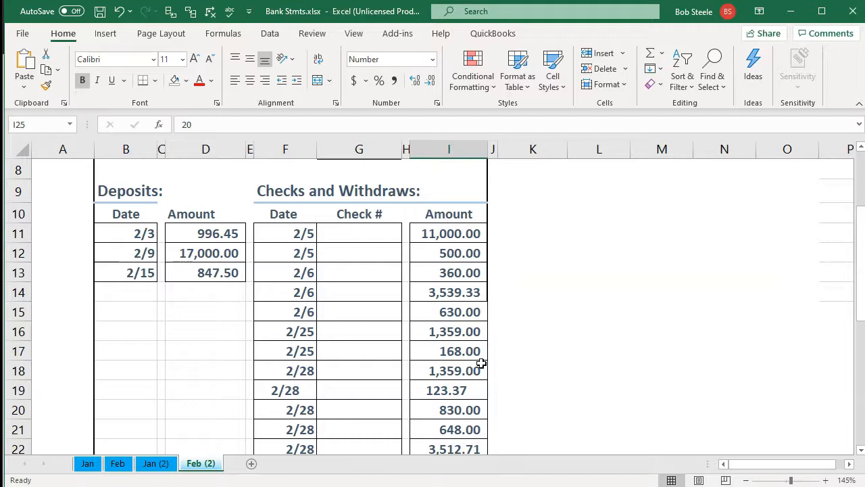
- Compare the deposits on the Excel bank statement with the outstanding receipts in the Xero reconciliation report
{"action": "left_click", "coordinate": [784, 16]}
{"action": "left_click", "coordinate": [372, 276]}
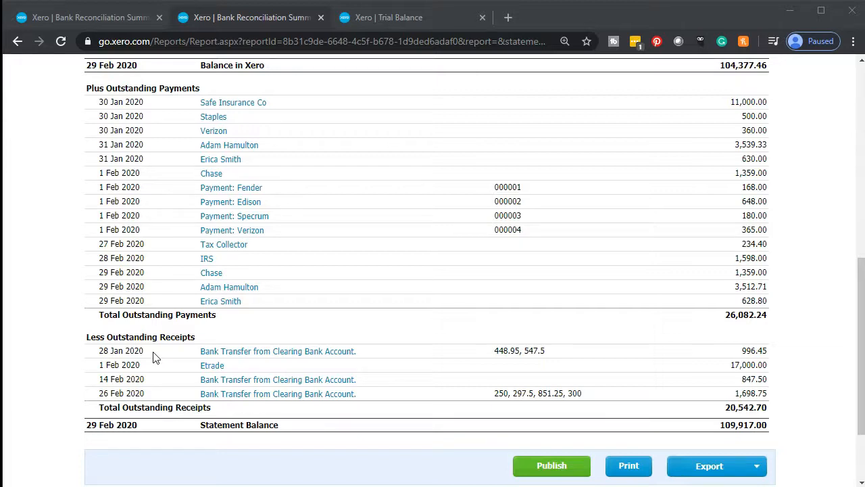
{"action": "scroll", "coordinate": [202, 368], "scroll_direction": "down", "scroll_amount": 1}
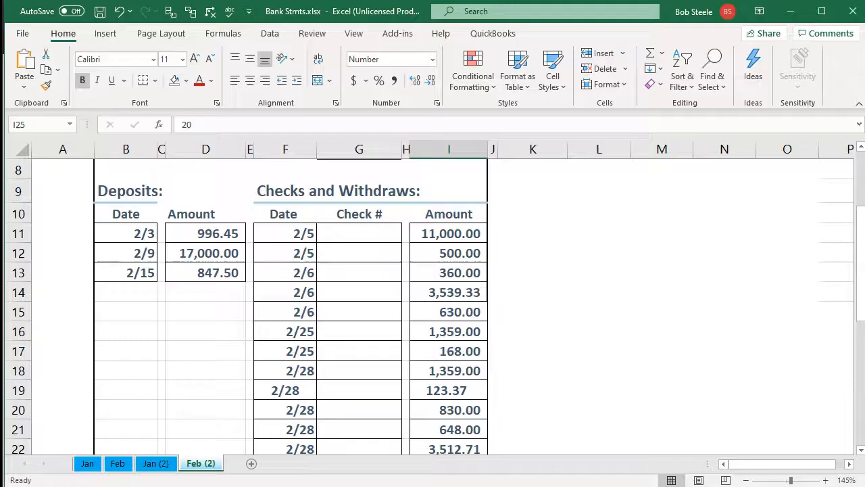
{"action": "left_click", "coordinate": [565, 338]}
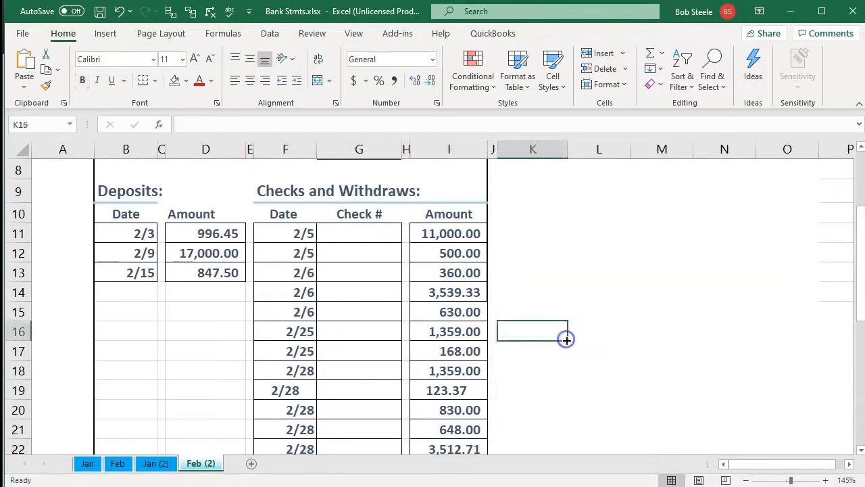
{"action": "left_click", "coordinate": [215, 234]}
{"action": "left_click", "coordinate": [214, 276]}
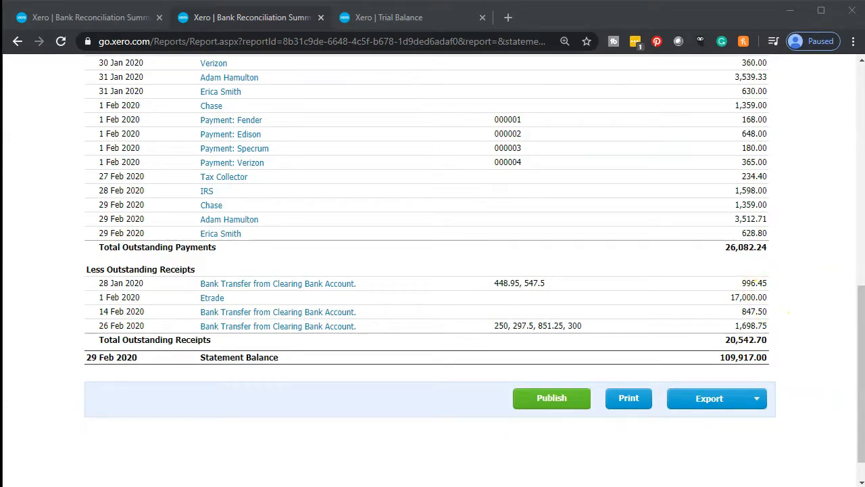
{"action": "key", "text": "alt+Tab"}
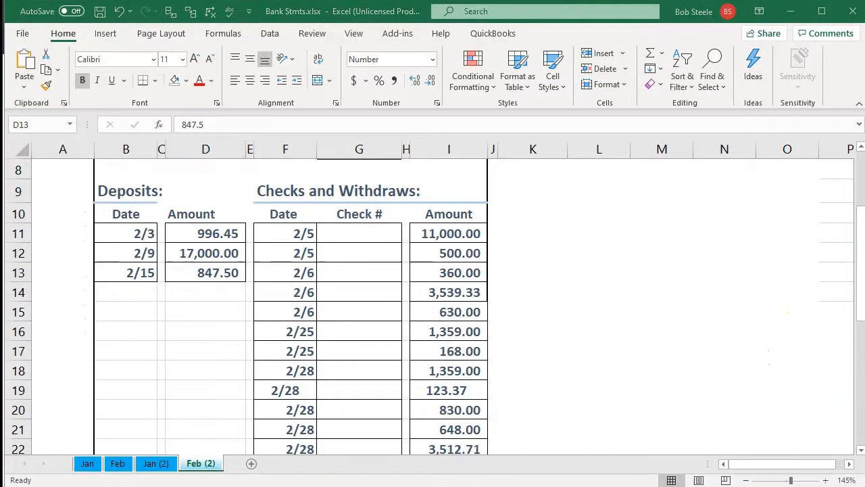
{"action": "key", "text": "alt+Tab"}
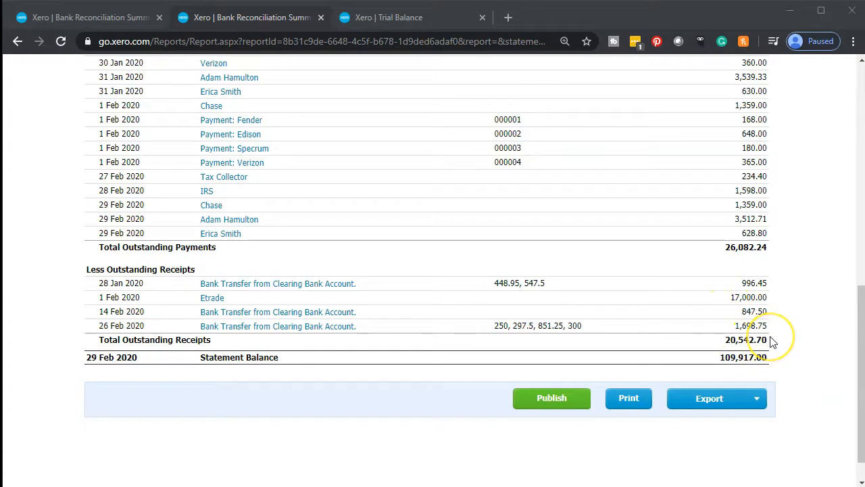
- Return to the Xero dashboard in the first Bank Reconciliation tab and locate the Checking account
{"action": "left_click", "coordinate": [88, 19]}
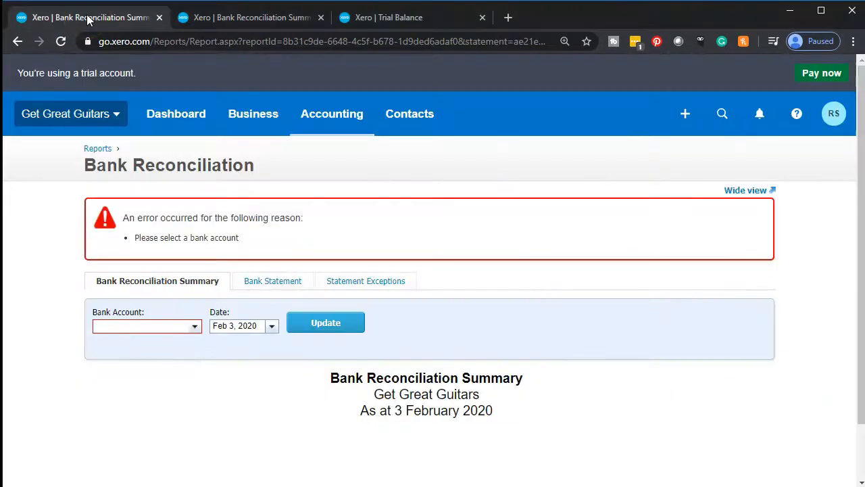
{"action": "left_click", "coordinate": [171, 129]}
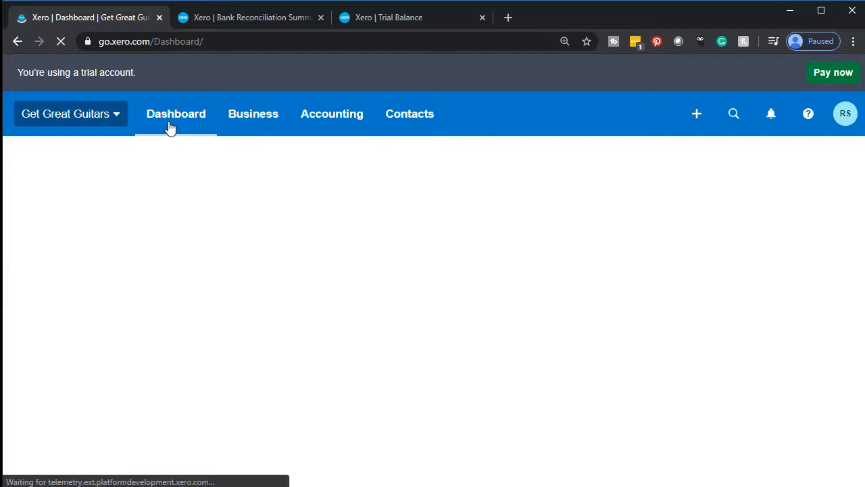
{"action": "left_click", "coordinate": [171, 196]}
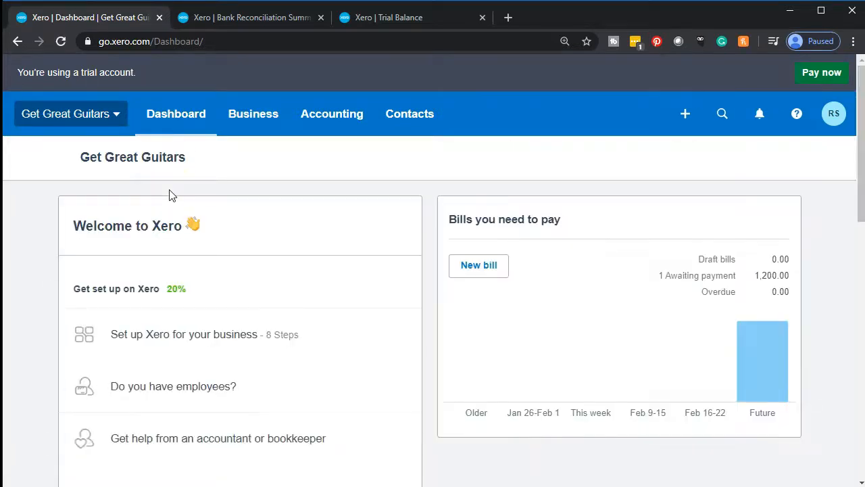
{"action": "scroll", "coordinate": [43, 263], "scroll_direction": "down", "scroll_amount": 5}
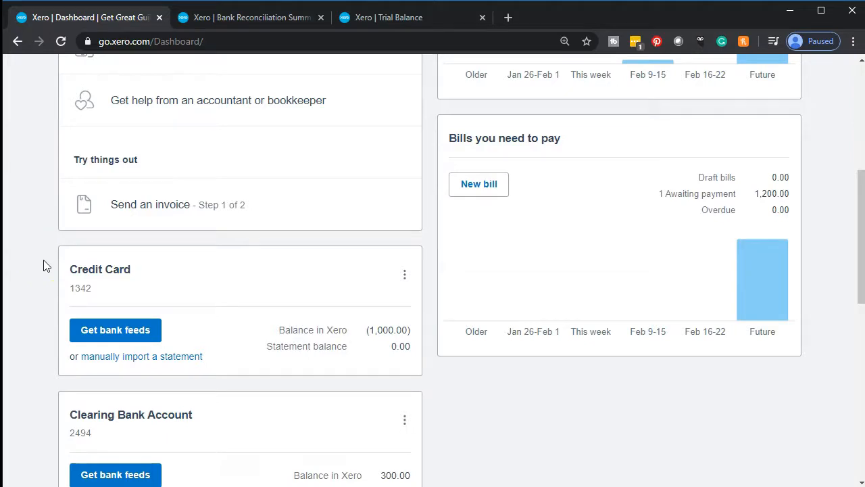
{"action": "scroll", "coordinate": [43, 265], "scroll_direction": "down", "scroll_amount": 4}
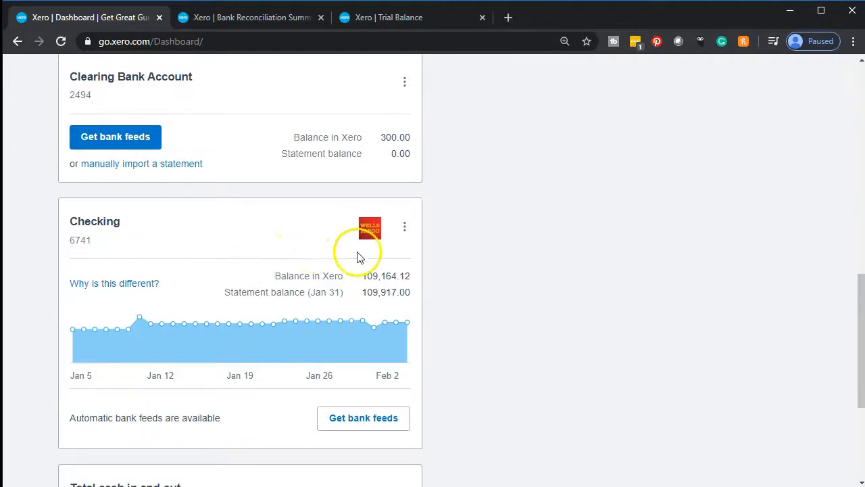
- Open the Checking account's transactions and review the reconciled and unreconciled entries in the list
{"action": "left_click", "coordinate": [405, 228]}
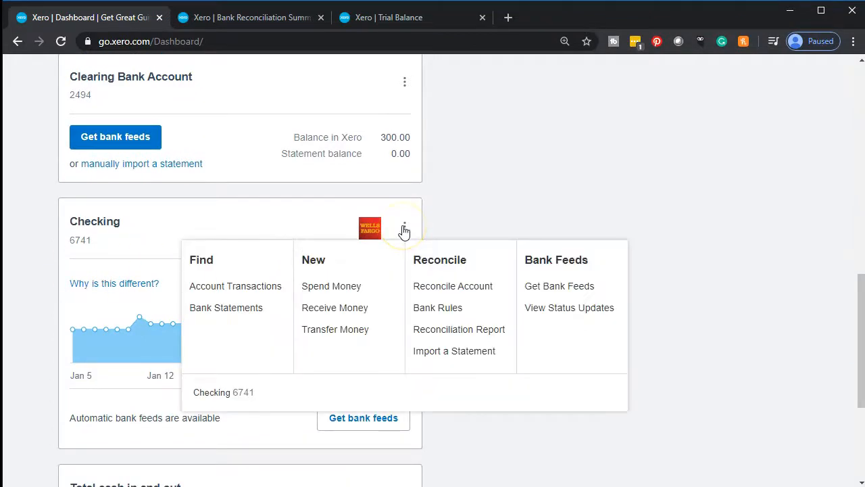
{"action": "left_click", "coordinate": [266, 287]}
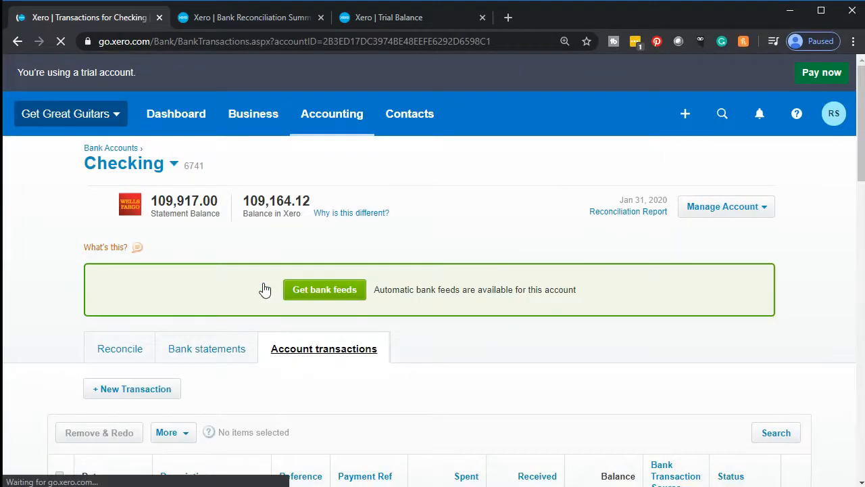
{"action": "scroll", "coordinate": [50, 357], "scroll_direction": "down", "scroll_amount": 4}
{"action": "scroll", "coordinate": [50, 357], "scroll_direction": "down", "scroll_amount": 7}
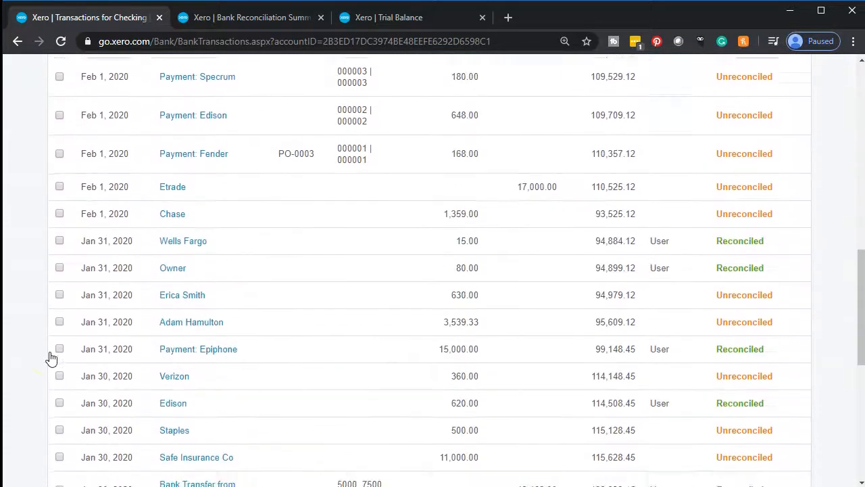
{"action": "scroll", "coordinate": [51, 358], "scroll_direction": "down", "scroll_amount": 3}
{"action": "scroll", "coordinate": [51, 358], "scroll_direction": "up", "scroll_amount": 15}
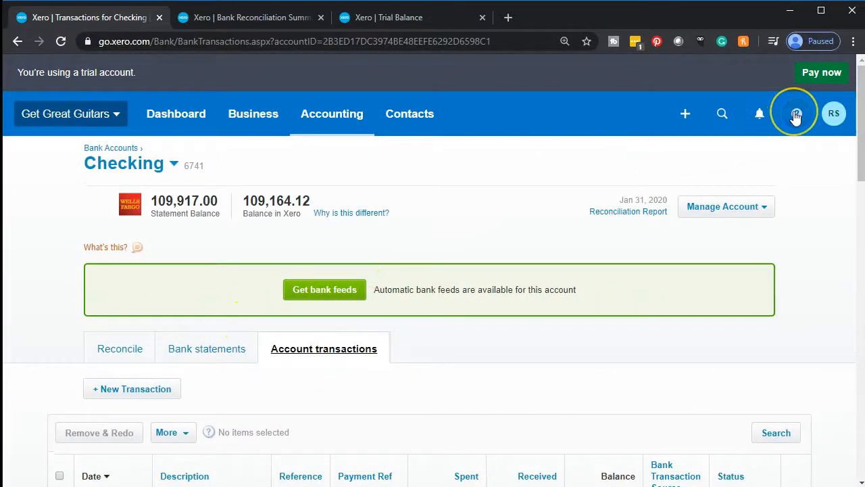
- Examine where Mark as Reconciled is enabled or disabled in Help and where it is offered for the listed transactions
{"action": "left_click", "coordinate": [796, 113]}
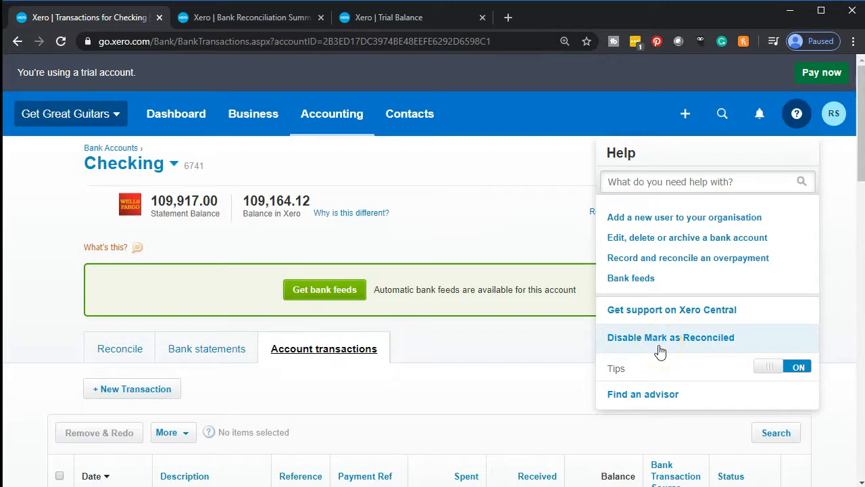
{"action": "left_click", "coordinate": [531, 347]}
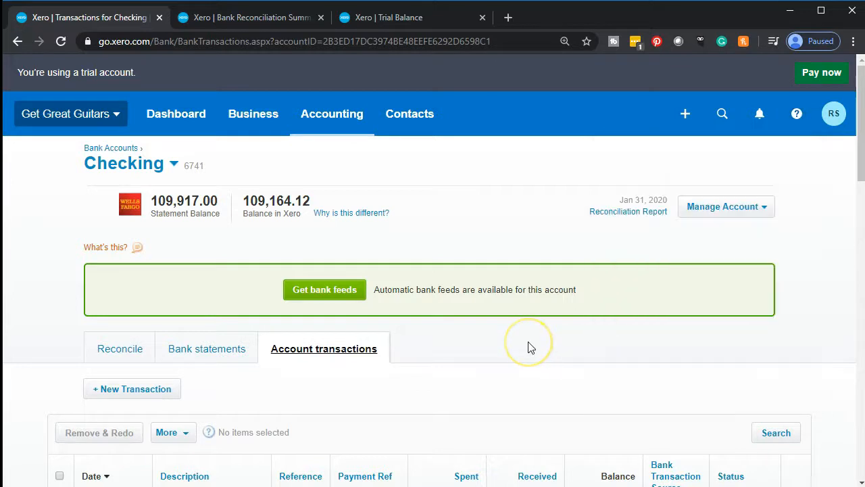
{"action": "scroll", "coordinate": [378, 365], "scroll_direction": "down", "scroll_amount": 1}
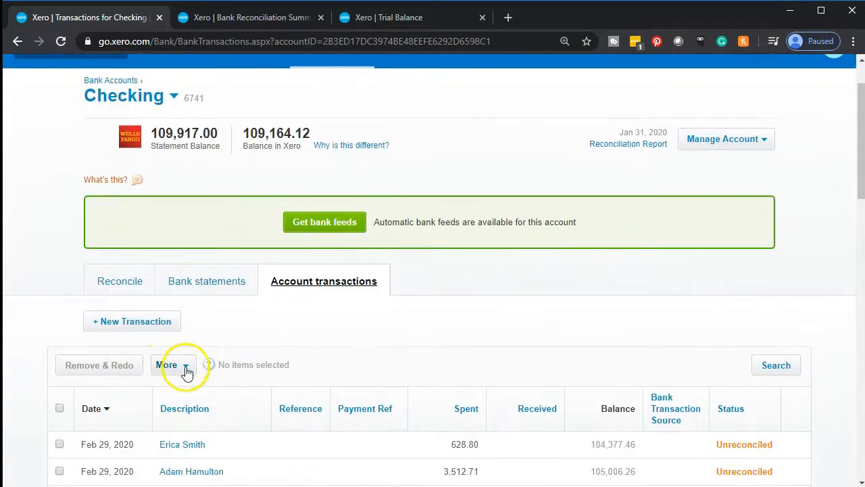
{"action": "left_click", "coordinate": [187, 371]}
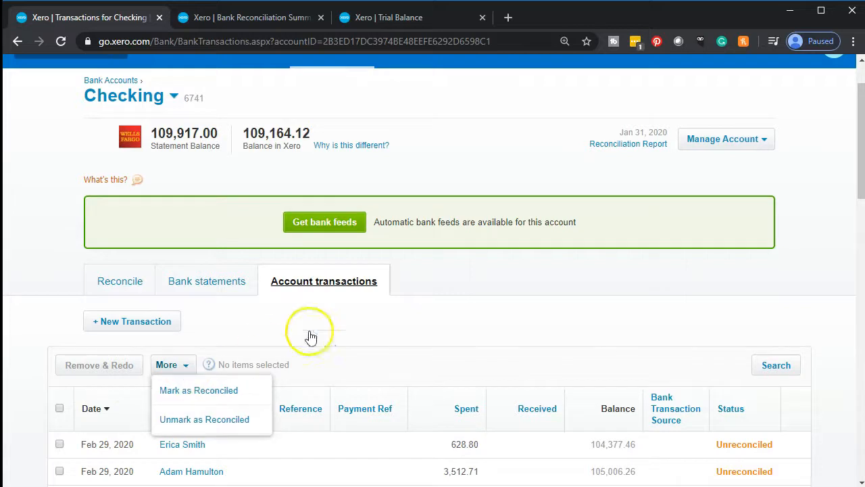
{"action": "left_click", "coordinate": [358, 325]}
- Look up the 2/3 deposit of 996.45 on the Excel bank statement and select the matching Jan 28 bank transfer in Xero
{"action": "scroll", "coordinate": [357, 324], "scroll_direction": "down", "scroll_amount": 7}
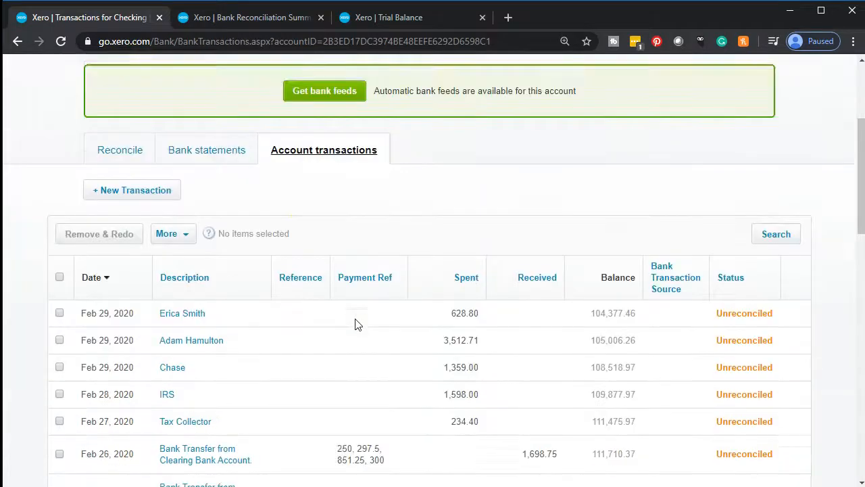
{"action": "scroll", "coordinate": [358, 325], "scroll_direction": "down", "scroll_amount": 5}
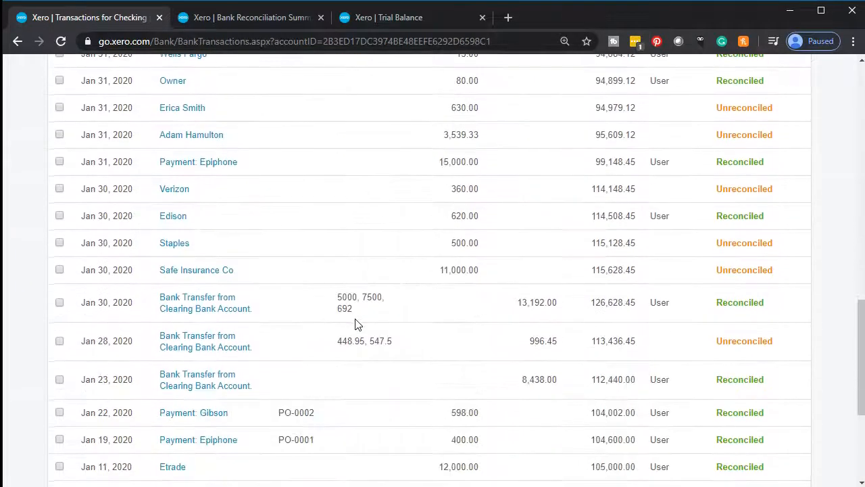
{"action": "scroll", "coordinate": [721, 331], "scroll_direction": "down", "scroll_amount": 1}
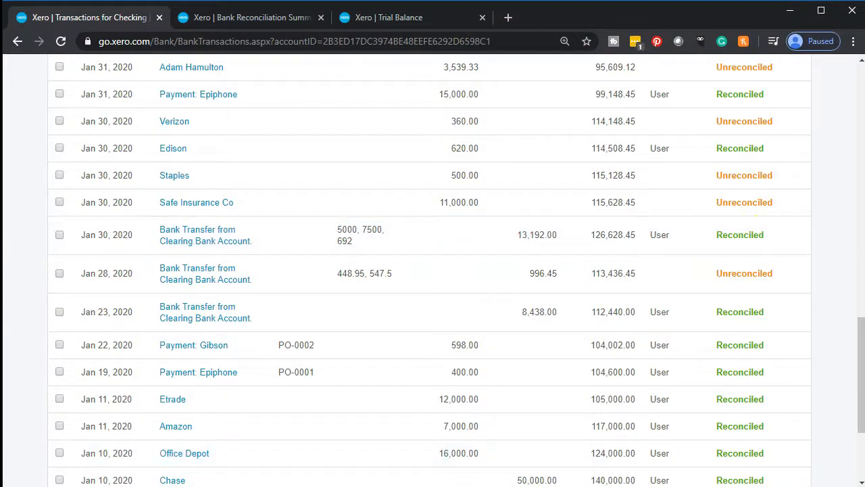
{"action": "left_click", "coordinate": [441, 485]}
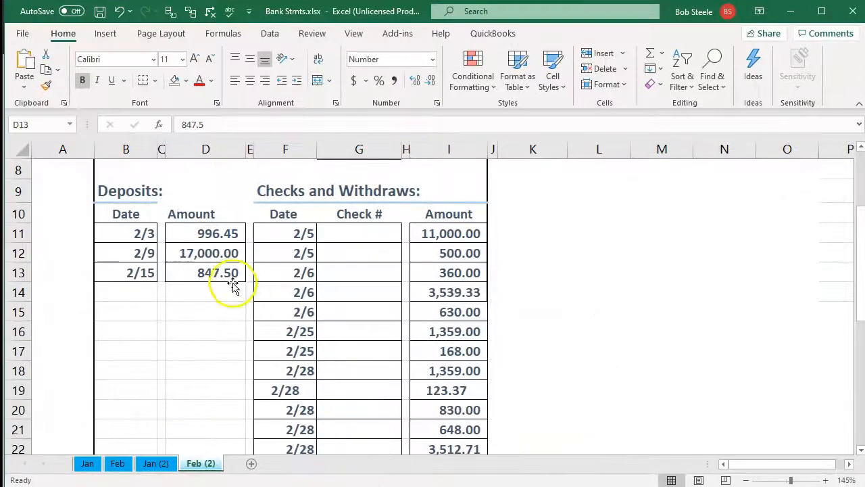
{"action": "left_click", "coordinate": [196, 238]}
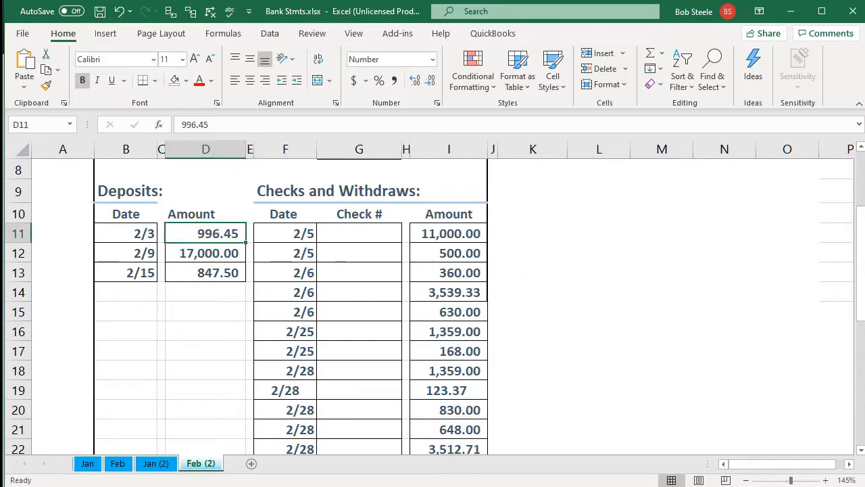
{"action": "left_click", "coordinate": [416, 485]}
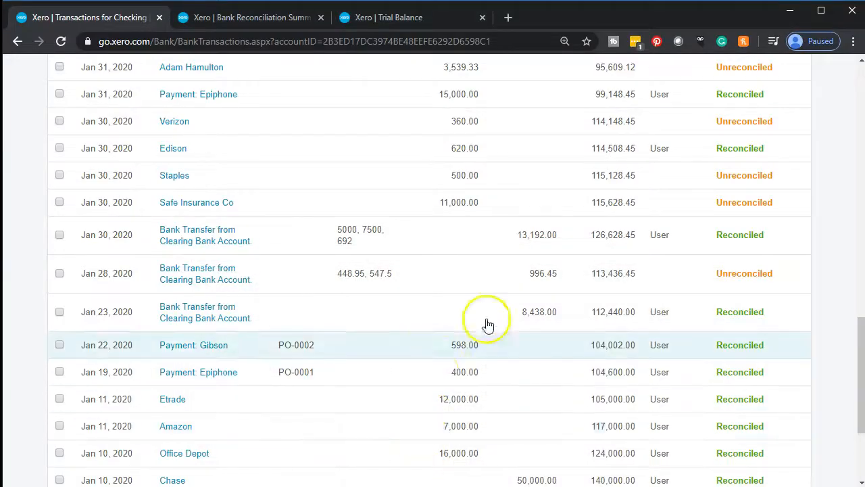
{"action": "left_click", "coordinate": [59, 277]}
- Switch to the Excel bank statement and fill the 996.45 deposit in cell D11 with light green
{"action": "left_click", "coordinate": [416, 485]}
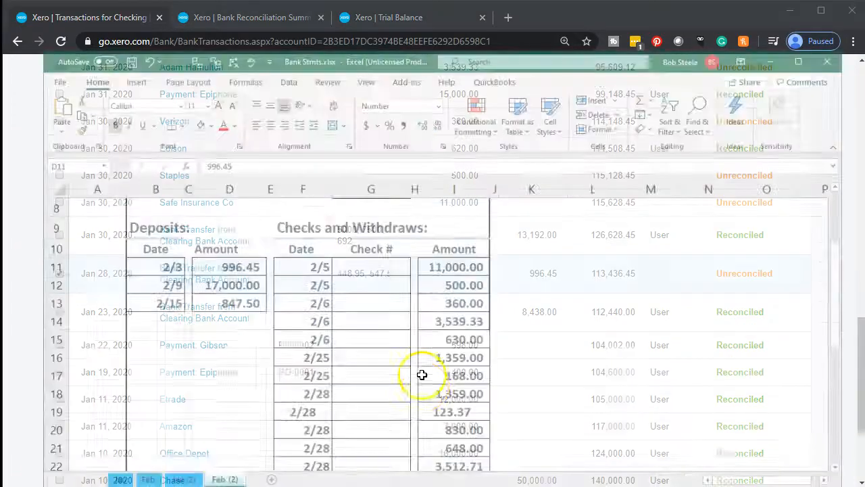
{"action": "right_click", "coordinate": [223, 234]}
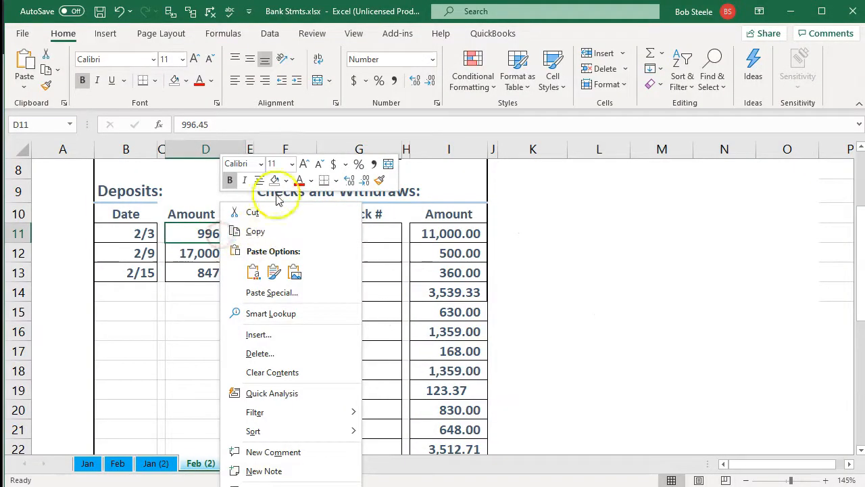
{"action": "left_click", "coordinate": [285, 181]}
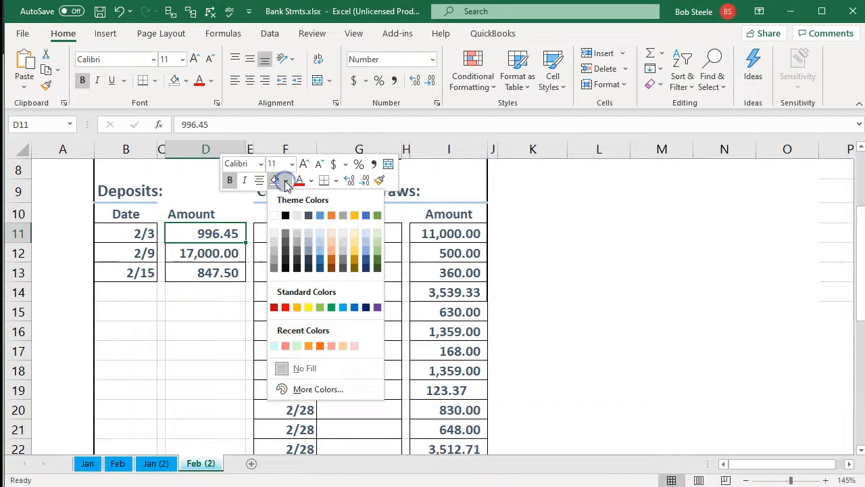
{"action": "left_click", "coordinate": [320, 308]}
- Take the 17,000.00 deposit from the bank statement and select the matching Feb 1 Etrade receipt in Xero
{"action": "left_click", "coordinate": [205, 254]}
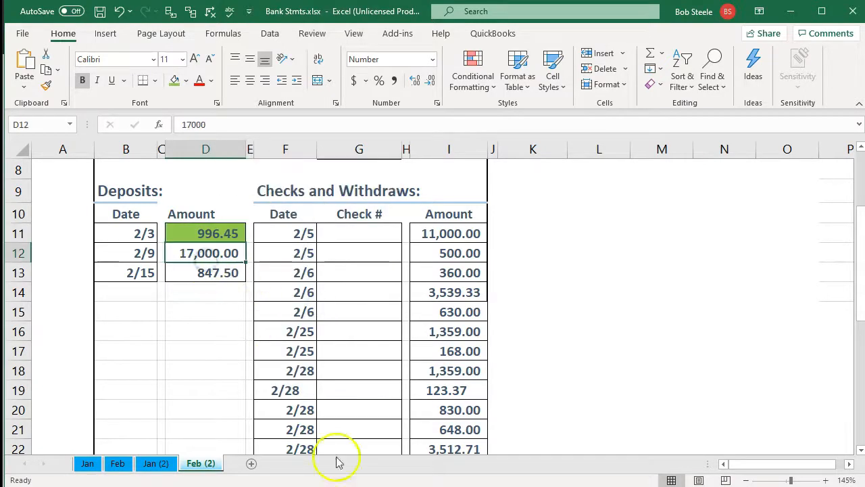
{"action": "key", "text": "alt+Tab"}
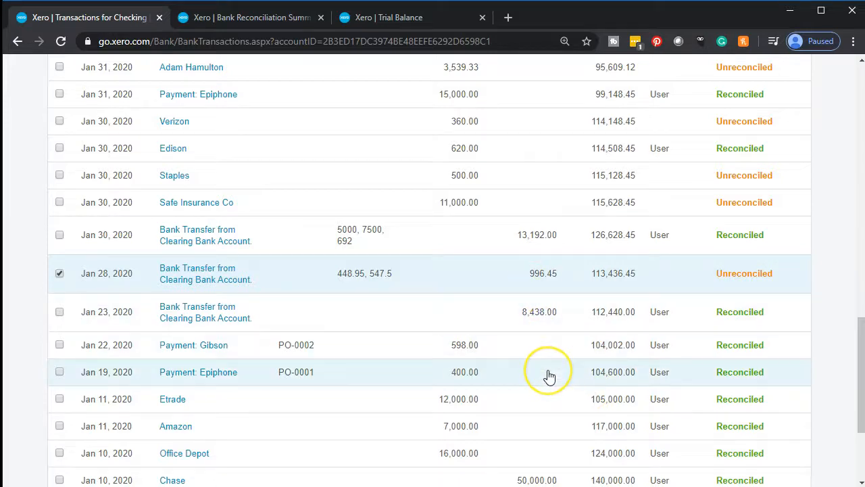
{"action": "scroll", "coordinate": [548, 377], "scroll_direction": "down", "scroll_amount": 1}
{"action": "scroll", "coordinate": [549, 376], "scroll_direction": "up", "scroll_amount": 4}
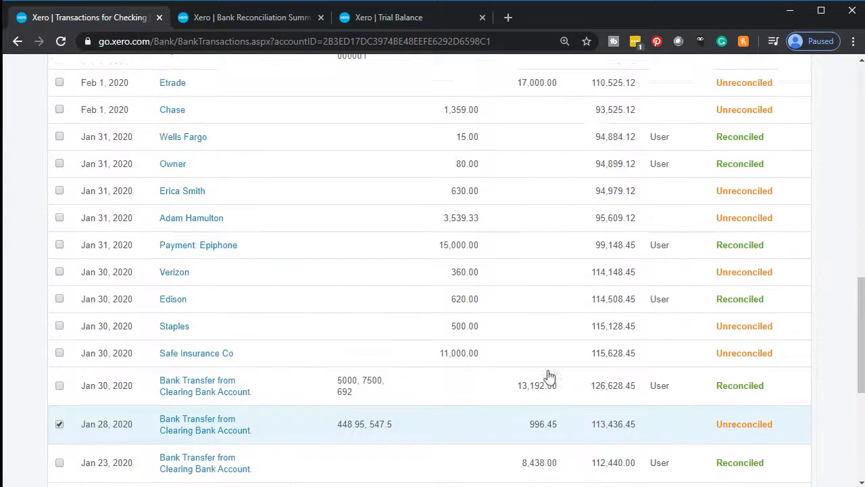
{"action": "left_click", "coordinate": [59, 134]}
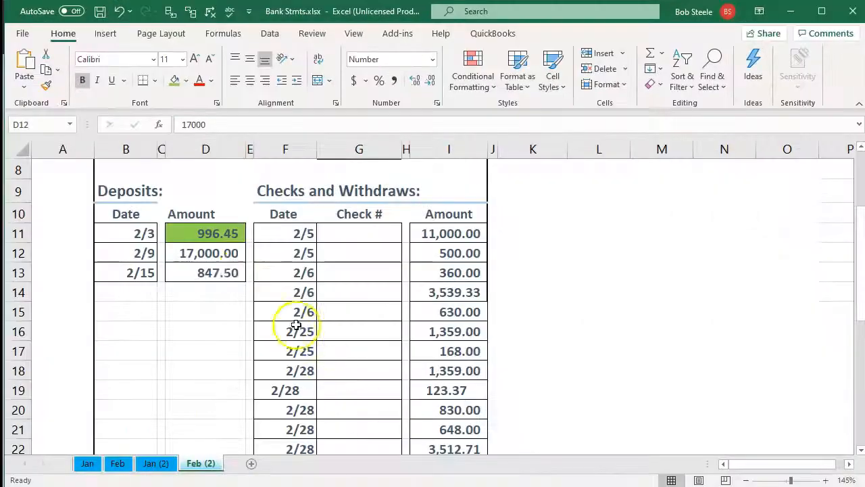
- Fill the 17,000.00 deposit in cell D12 of the Excel bank statement with the same green
{"action": "left_click", "coordinate": [212, 255]}
{"action": "right_click", "coordinate": [213, 255]}
{"action": "left_click", "coordinate": [268, 293]}
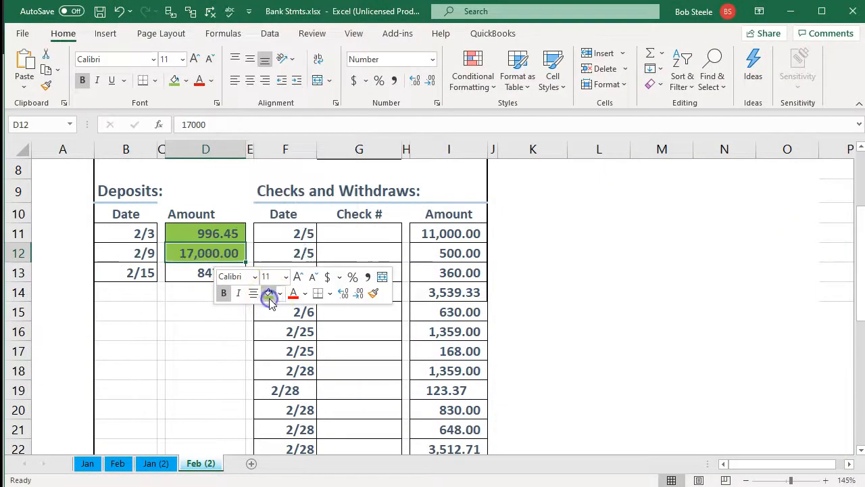
- Return to Xero and select the Feb 14 bank transfer of 847.50 that matches the 2/15 deposit on the bank statement
{"action": "left_click", "coordinate": [196, 349]}
{"action": "left_click", "coordinate": [198, 291]}
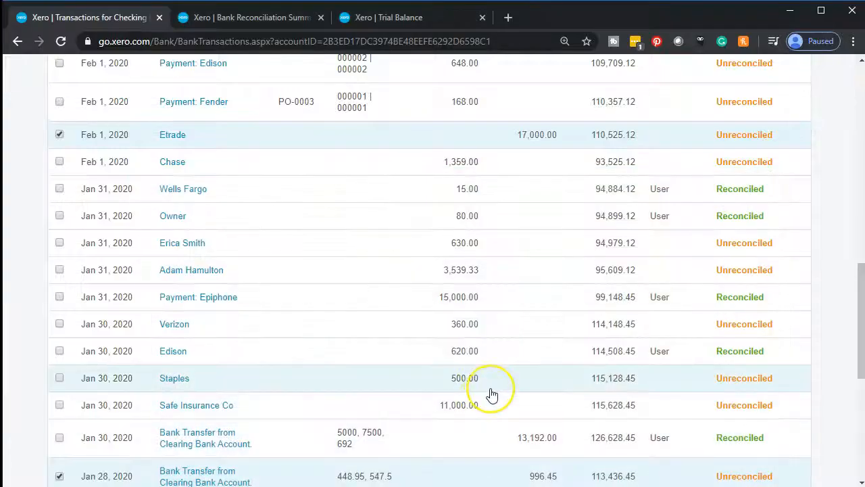
{"action": "scroll", "coordinate": [492, 396], "scroll_direction": "up", "scroll_amount": 3}
{"action": "left_click", "coordinate": [536, 172]}
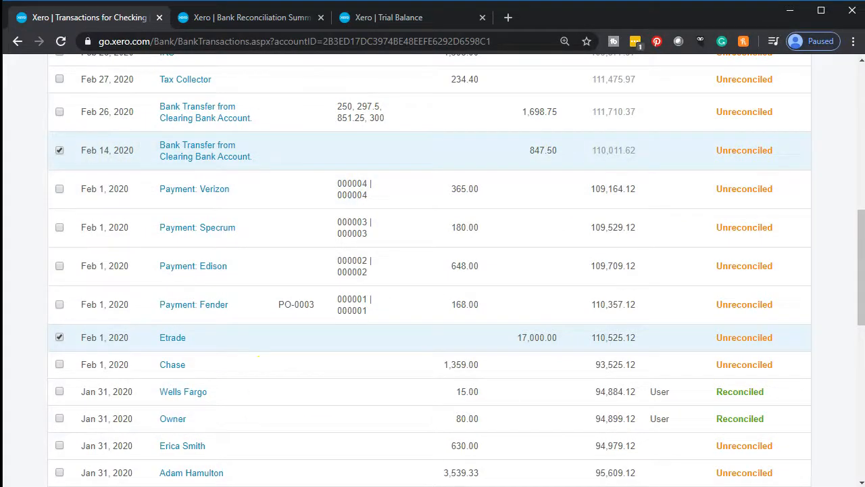
- Switch to the Excel bank statement and fill the 847.50 deposit in cell D13 with the same green
{"action": "key", "text": "alt+Tab"}
{"action": "right_click", "coordinate": [224, 277]}
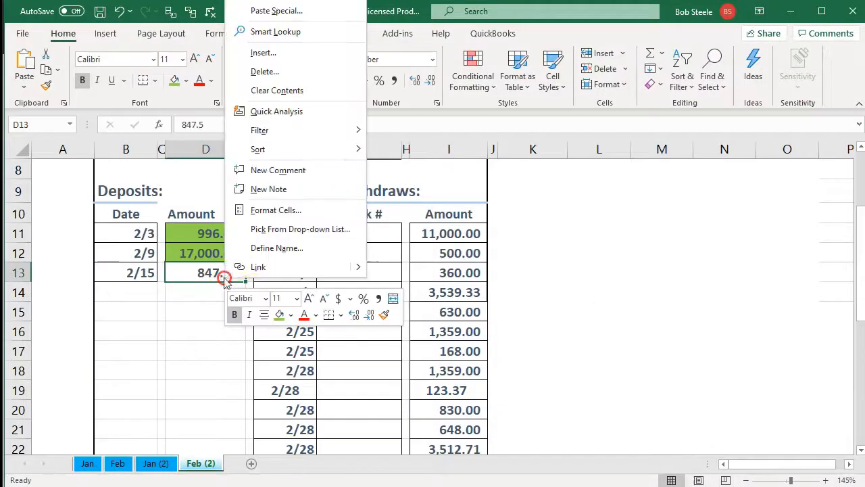
{"action": "left_click", "coordinate": [279, 314]}
{"action": "left_click", "coordinate": [200, 309]}
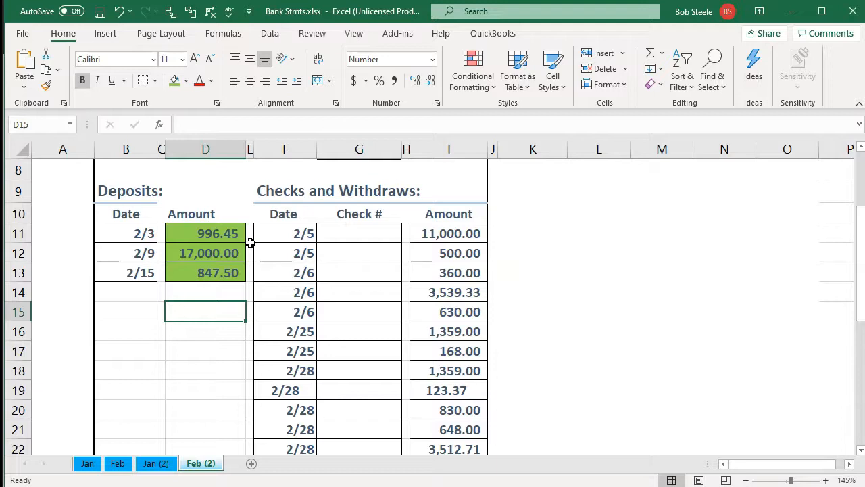
- Go through the highlighted deposits in D11 to D13 to check that every deposit on the bank statement is matched
{"action": "left_click", "coordinate": [208, 234]}
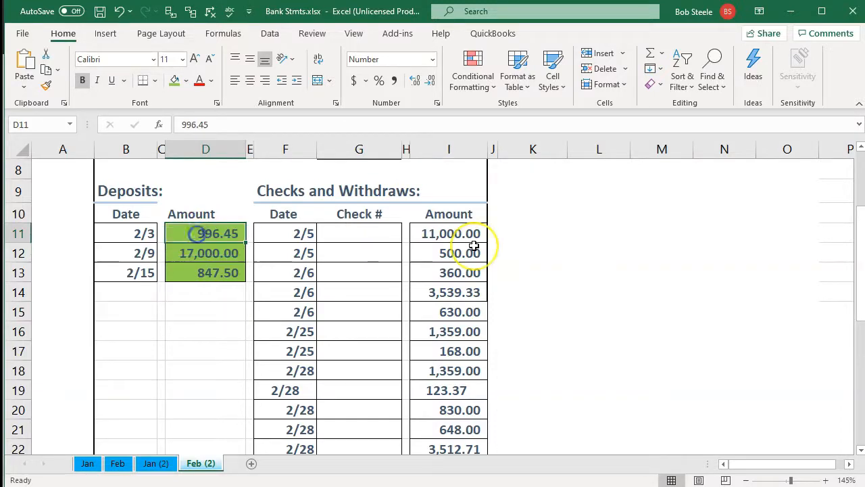
{"action": "key", "text": "Down"}
{"action": "key", "text": "Down"}
{"action": "key", "text": "Down"}
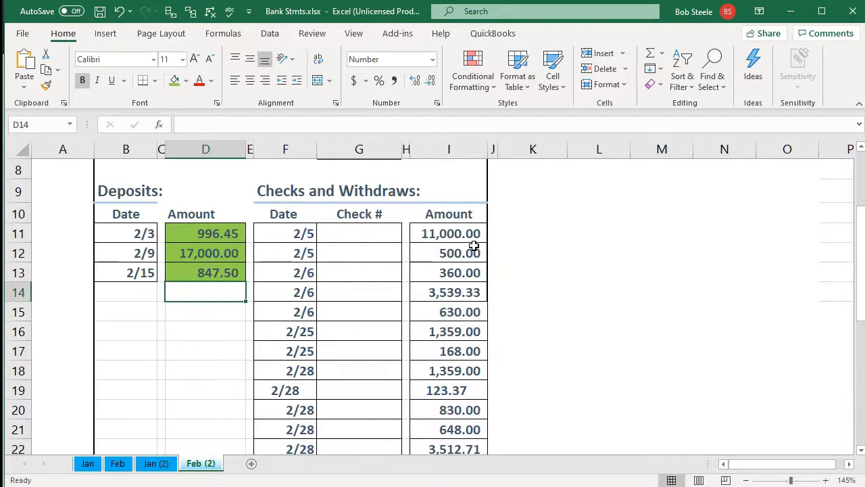
{"action": "left_click", "coordinate": [204, 323]}
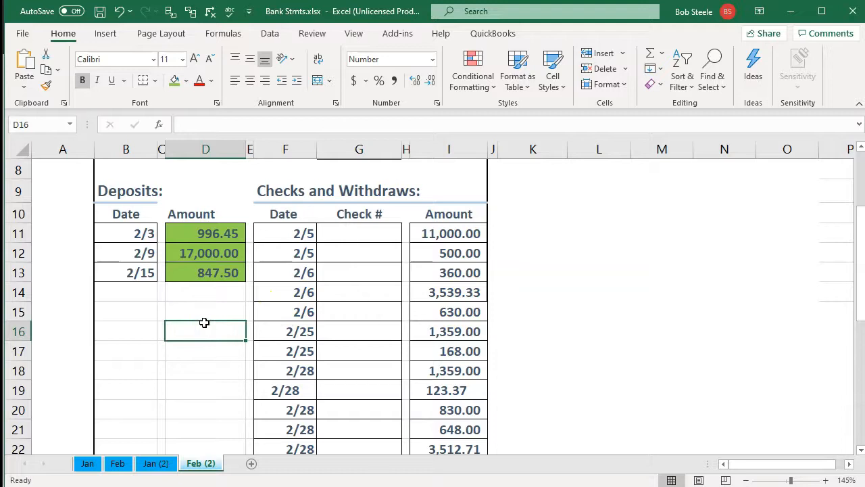
- Return to Xero, mark the three selected deposits as reconciled, and check their status in the transaction list
{"action": "left_click", "coordinate": [790, 12]}
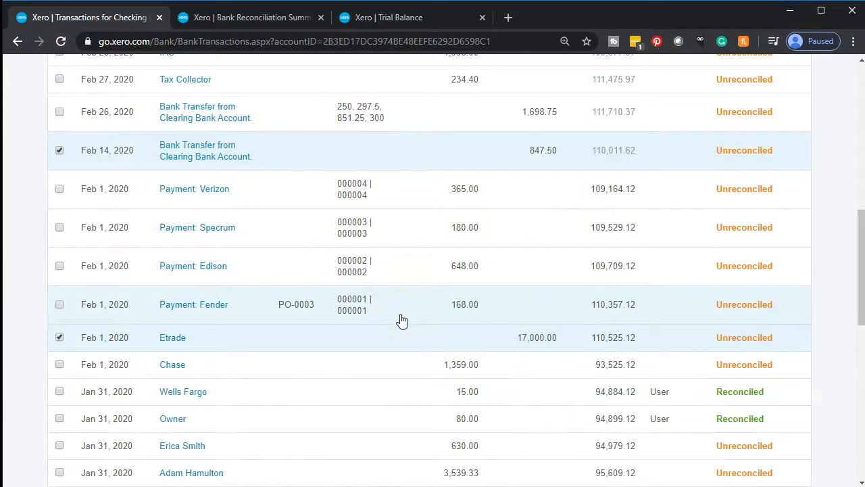
{"action": "scroll", "coordinate": [401, 320], "scroll_direction": "up", "scroll_amount": 4}
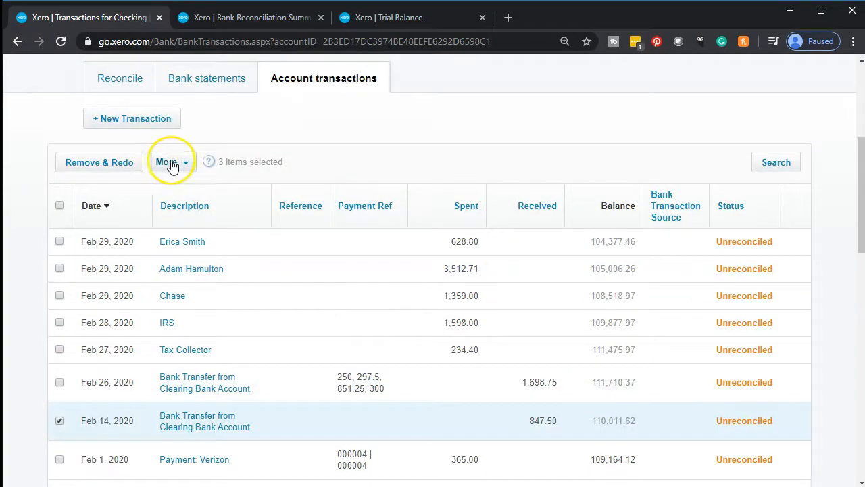
{"action": "left_click", "coordinate": [173, 164]}
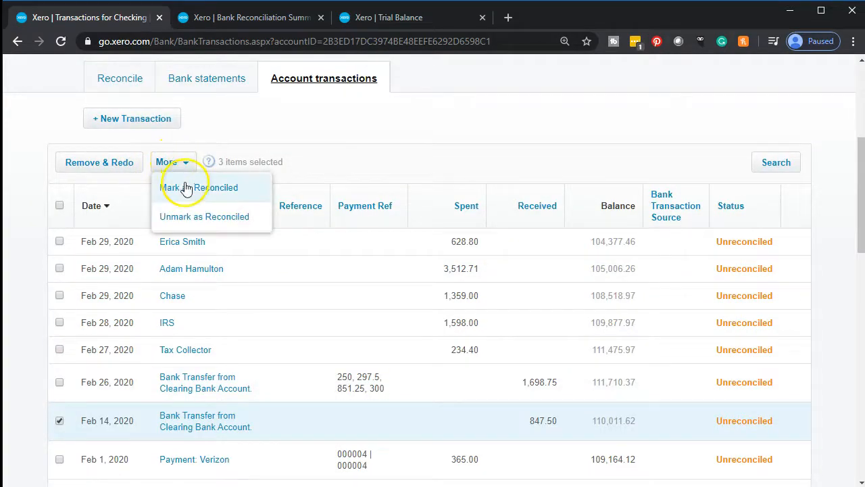
{"action": "left_click", "coordinate": [177, 188]}
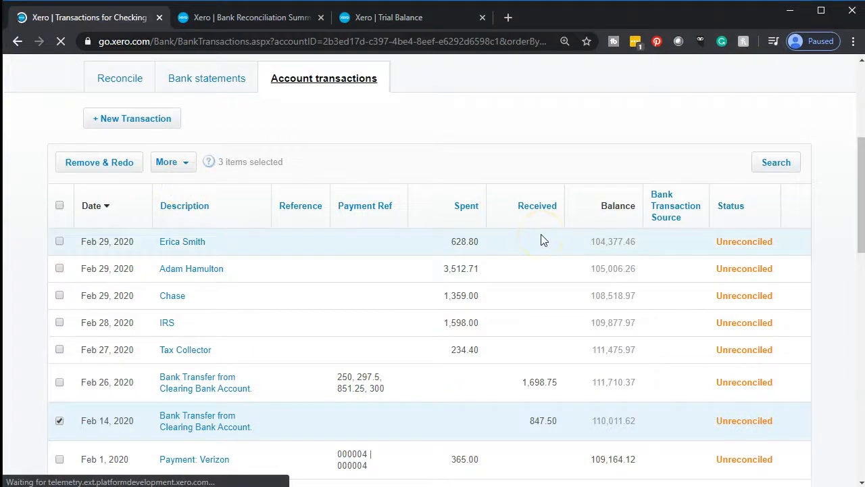
{"action": "scroll", "coordinate": [543, 240], "scroll_direction": "down", "scroll_amount": 5}
{"action": "scroll", "coordinate": [676, 295], "scroll_direction": "down", "scroll_amount": 2}
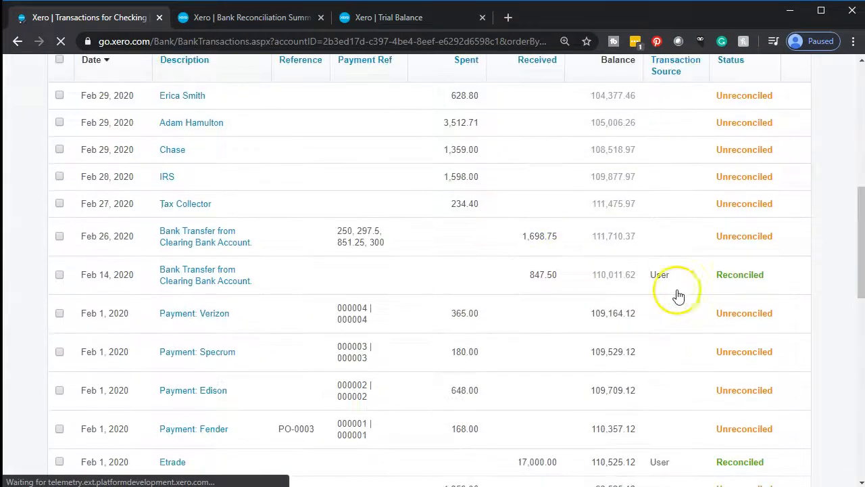
{"action": "scroll", "coordinate": [709, 348], "scroll_direction": "down", "scroll_amount": 3}
{"action": "scroll", "coordinate": [735, 346], "scroll_direction": "down", "scroll_amount": 2}
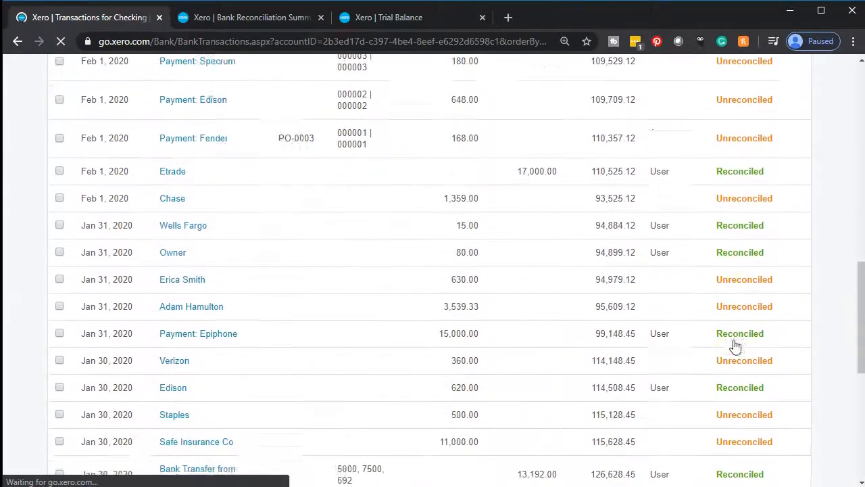
- Refresh the Bank Reconciliation Summary for 1105 - Checking as of Feb 29, 2020, and review its outstanding payments, outstanding receipts and statement balance
{"action": "left_click", "coordinate": [254, 19]}
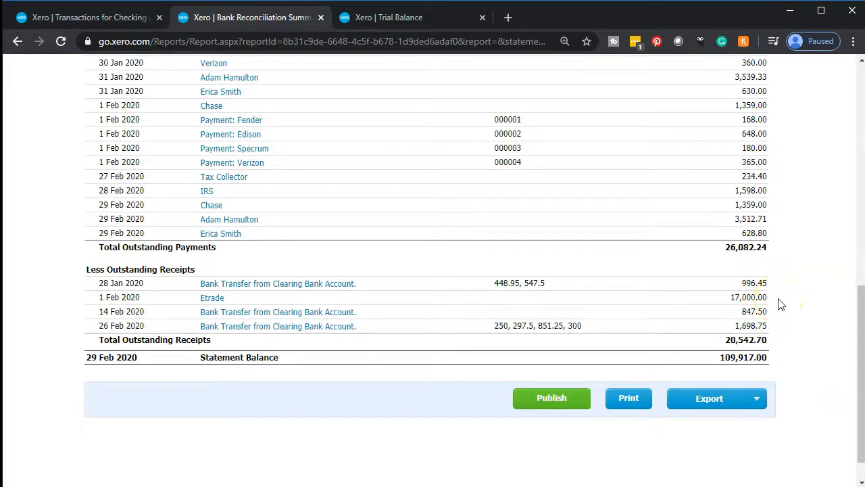
{"action": "scroll", "coordinate": [63, 363], "scroll_direction": "up", "scroll_amount": 6}
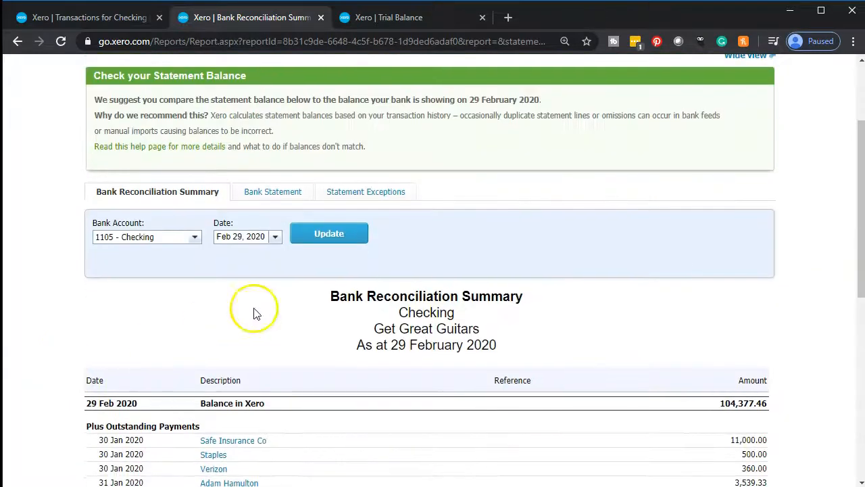
{"action": "left_click", "coordinate": [325, 238]}
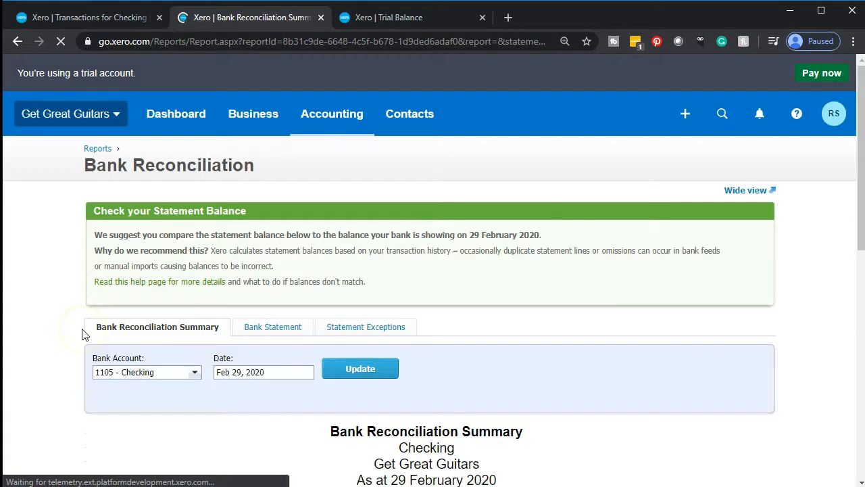
{"action": "scroll", "coordinate": [81, 332], "scroll_direction": "down", "scroll_amount": 7}
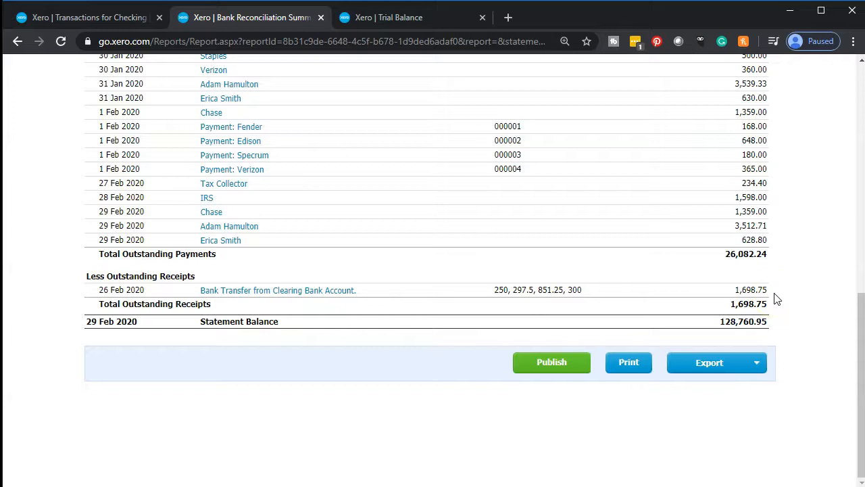
{"action": "scroll", "coordinate": [777, 299], "scroll_direction": "up", "scroll_amount": 2}
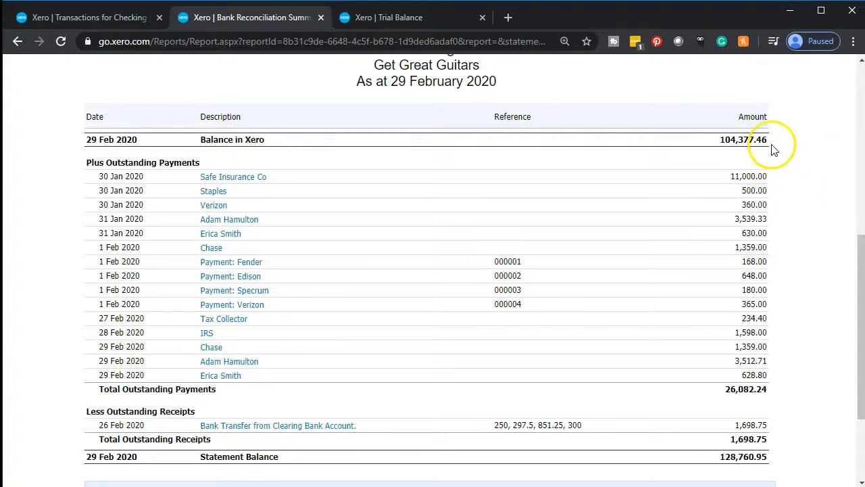
{"action": "scroll", "coordinate": [791, 232], "scroll_direction": "down", "scroll_amount": 2}
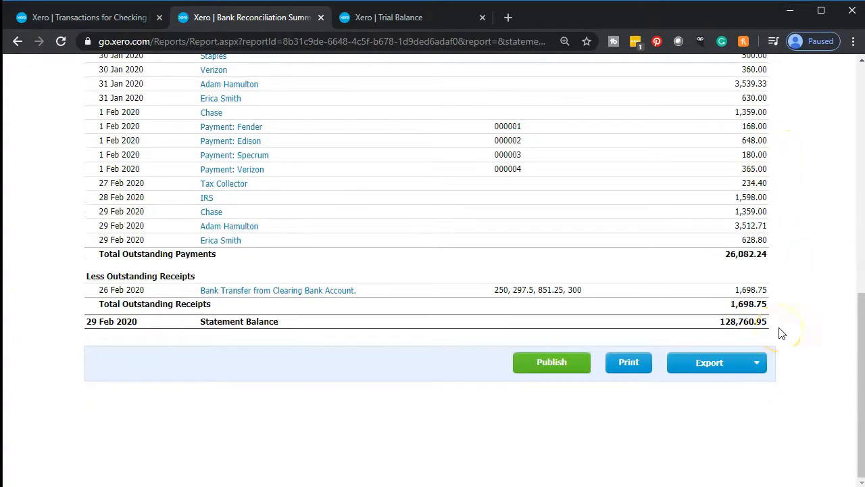